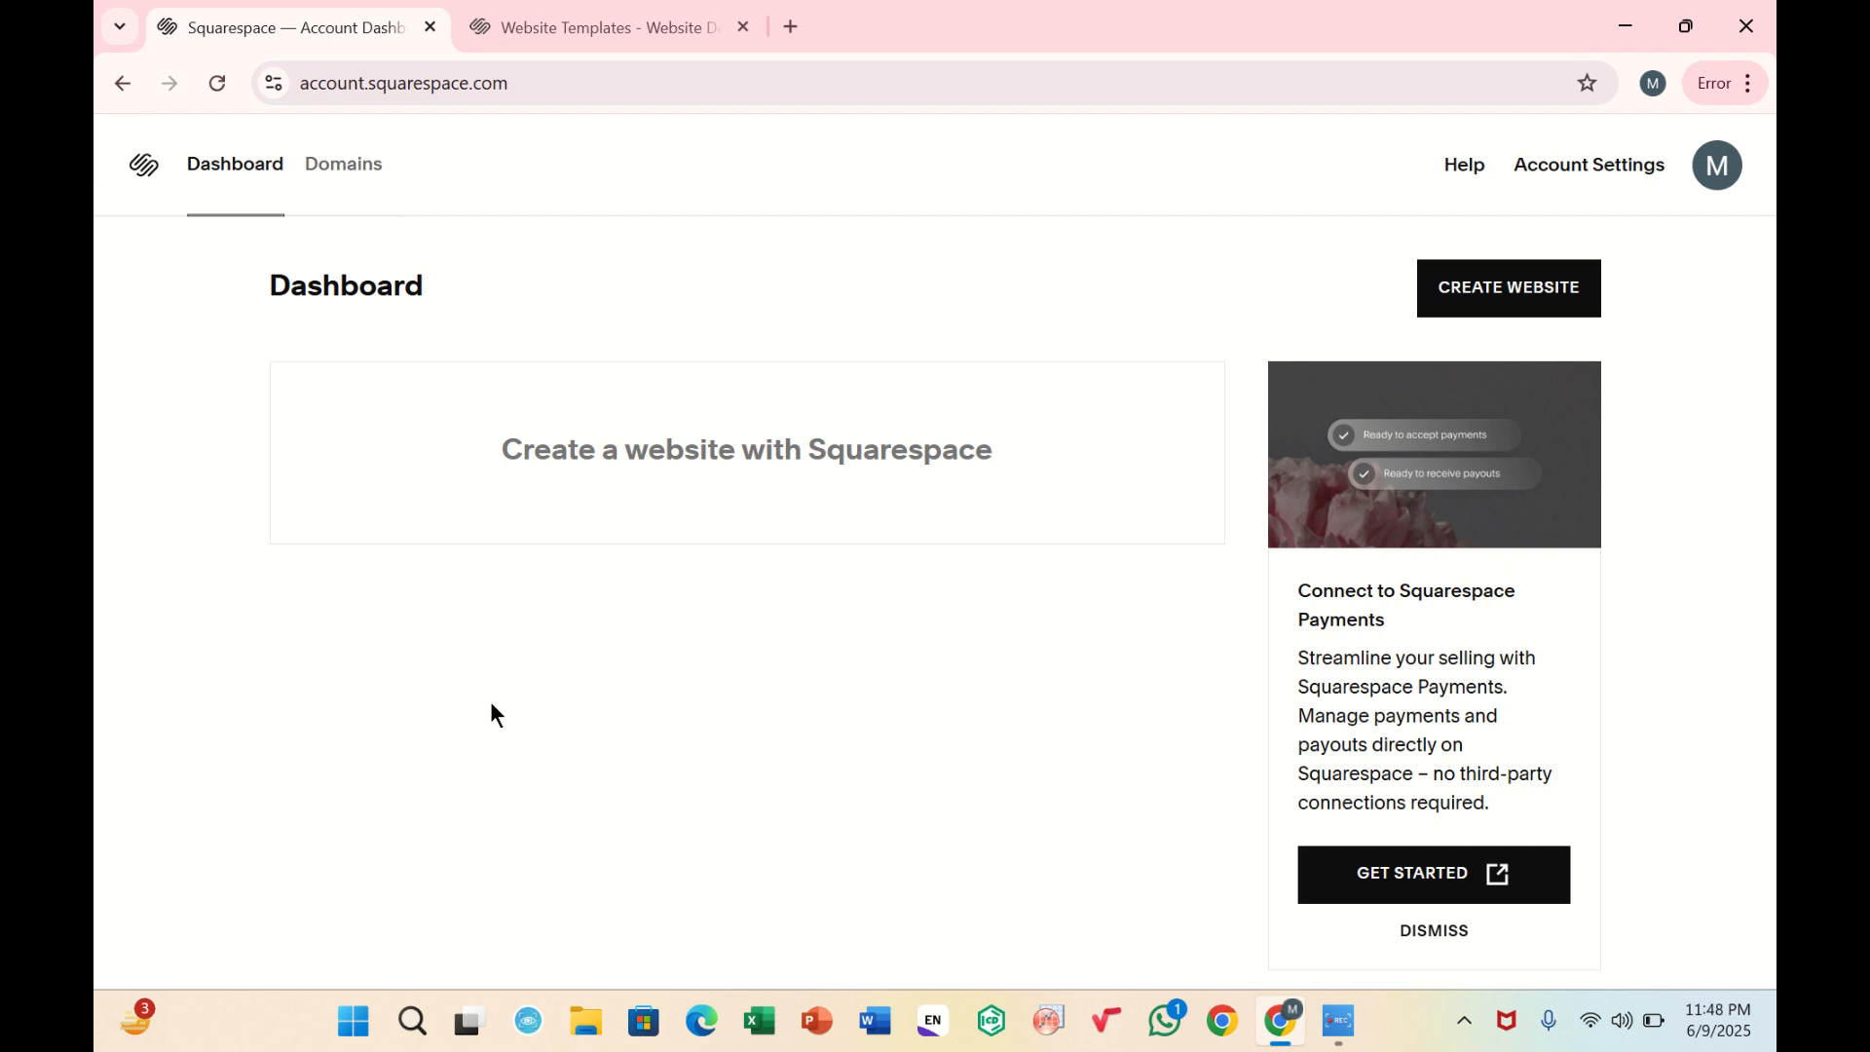
Start creating a new website, choose Marketing as the site topic, and continue
click(1496, 285)
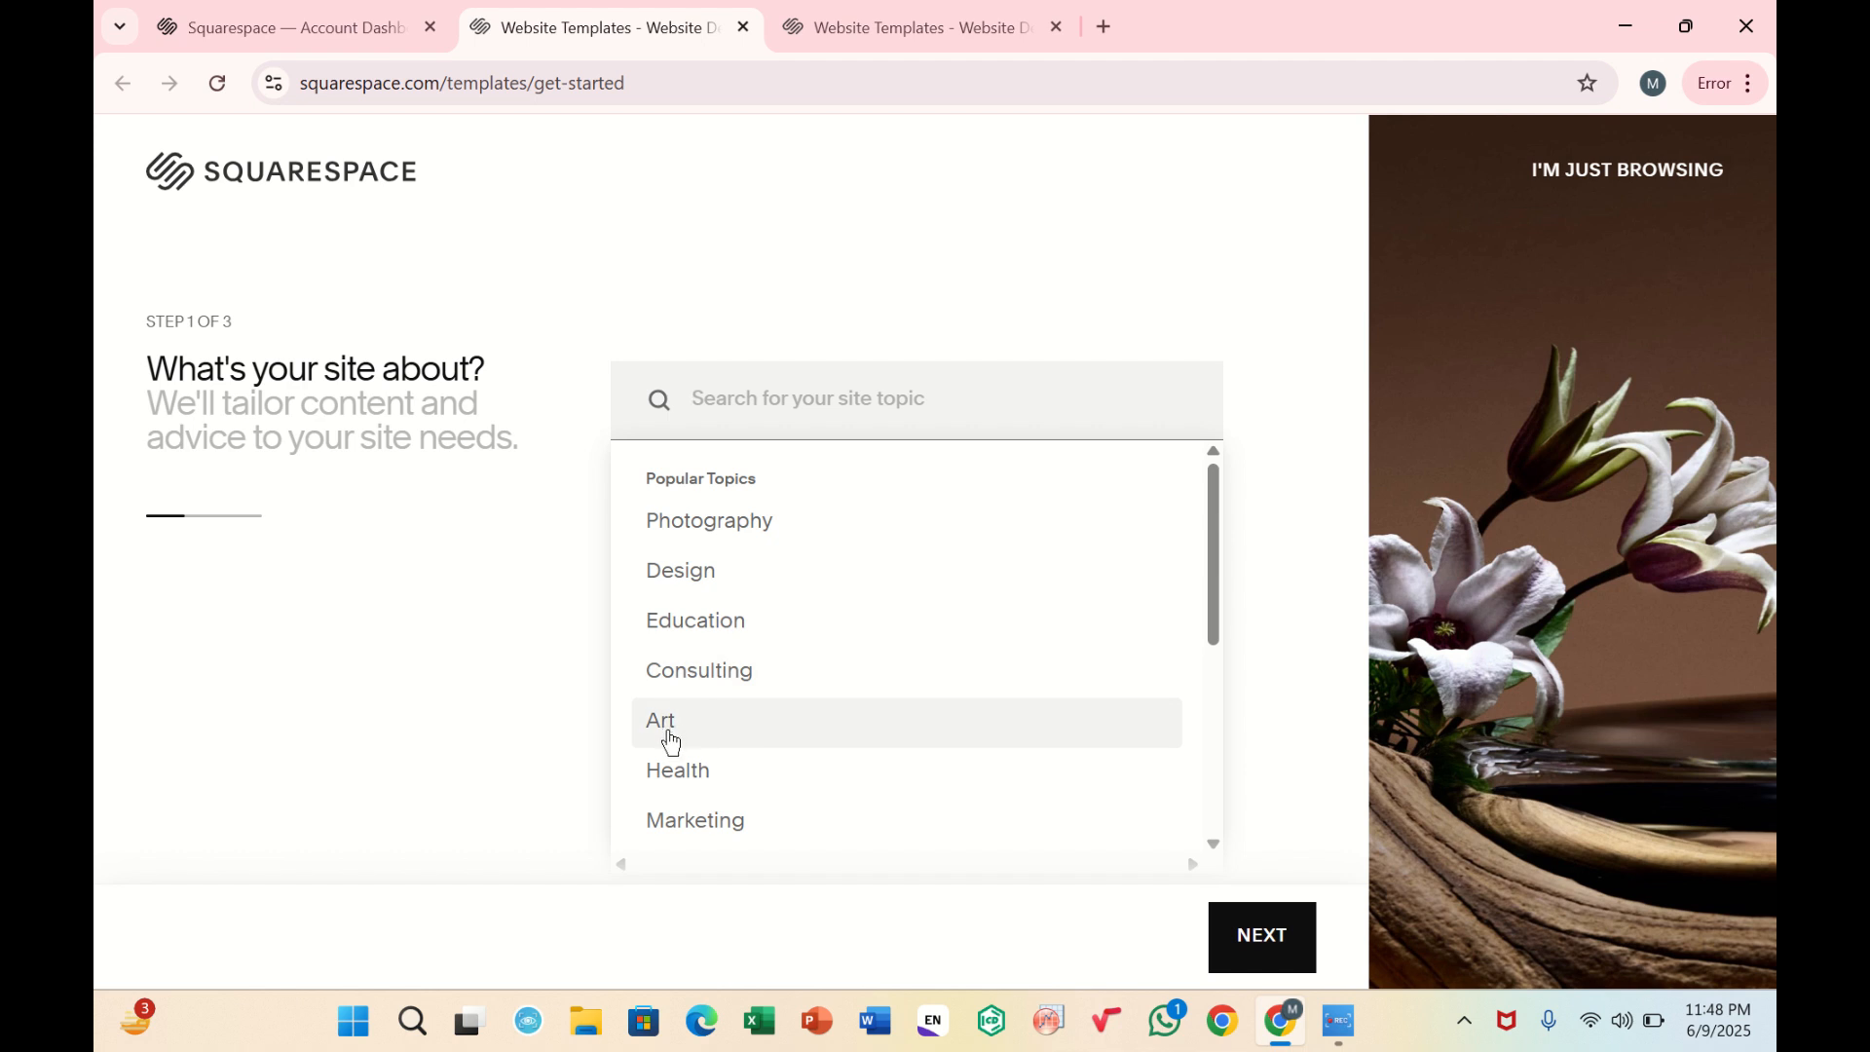
scroll(709, 813, down, 3)
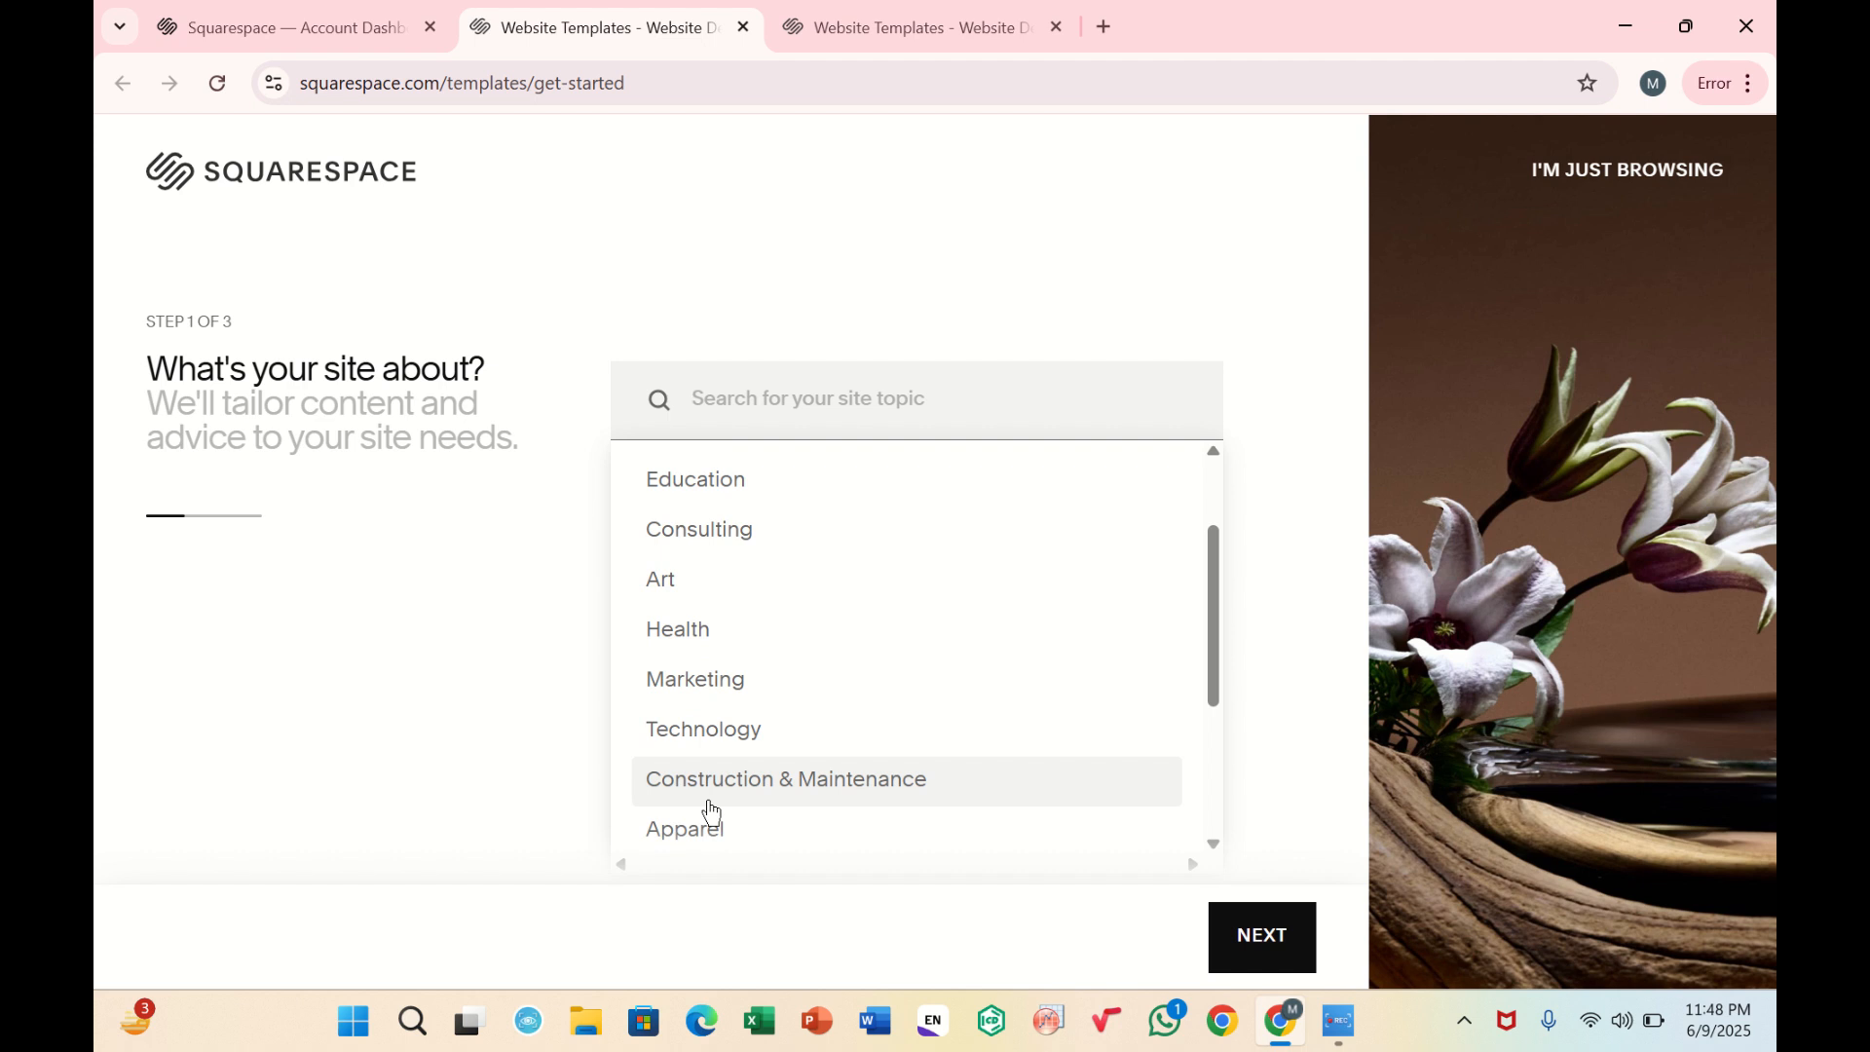
scroll(709, 811, down, 1)
scroll(709, 810, down, 4)
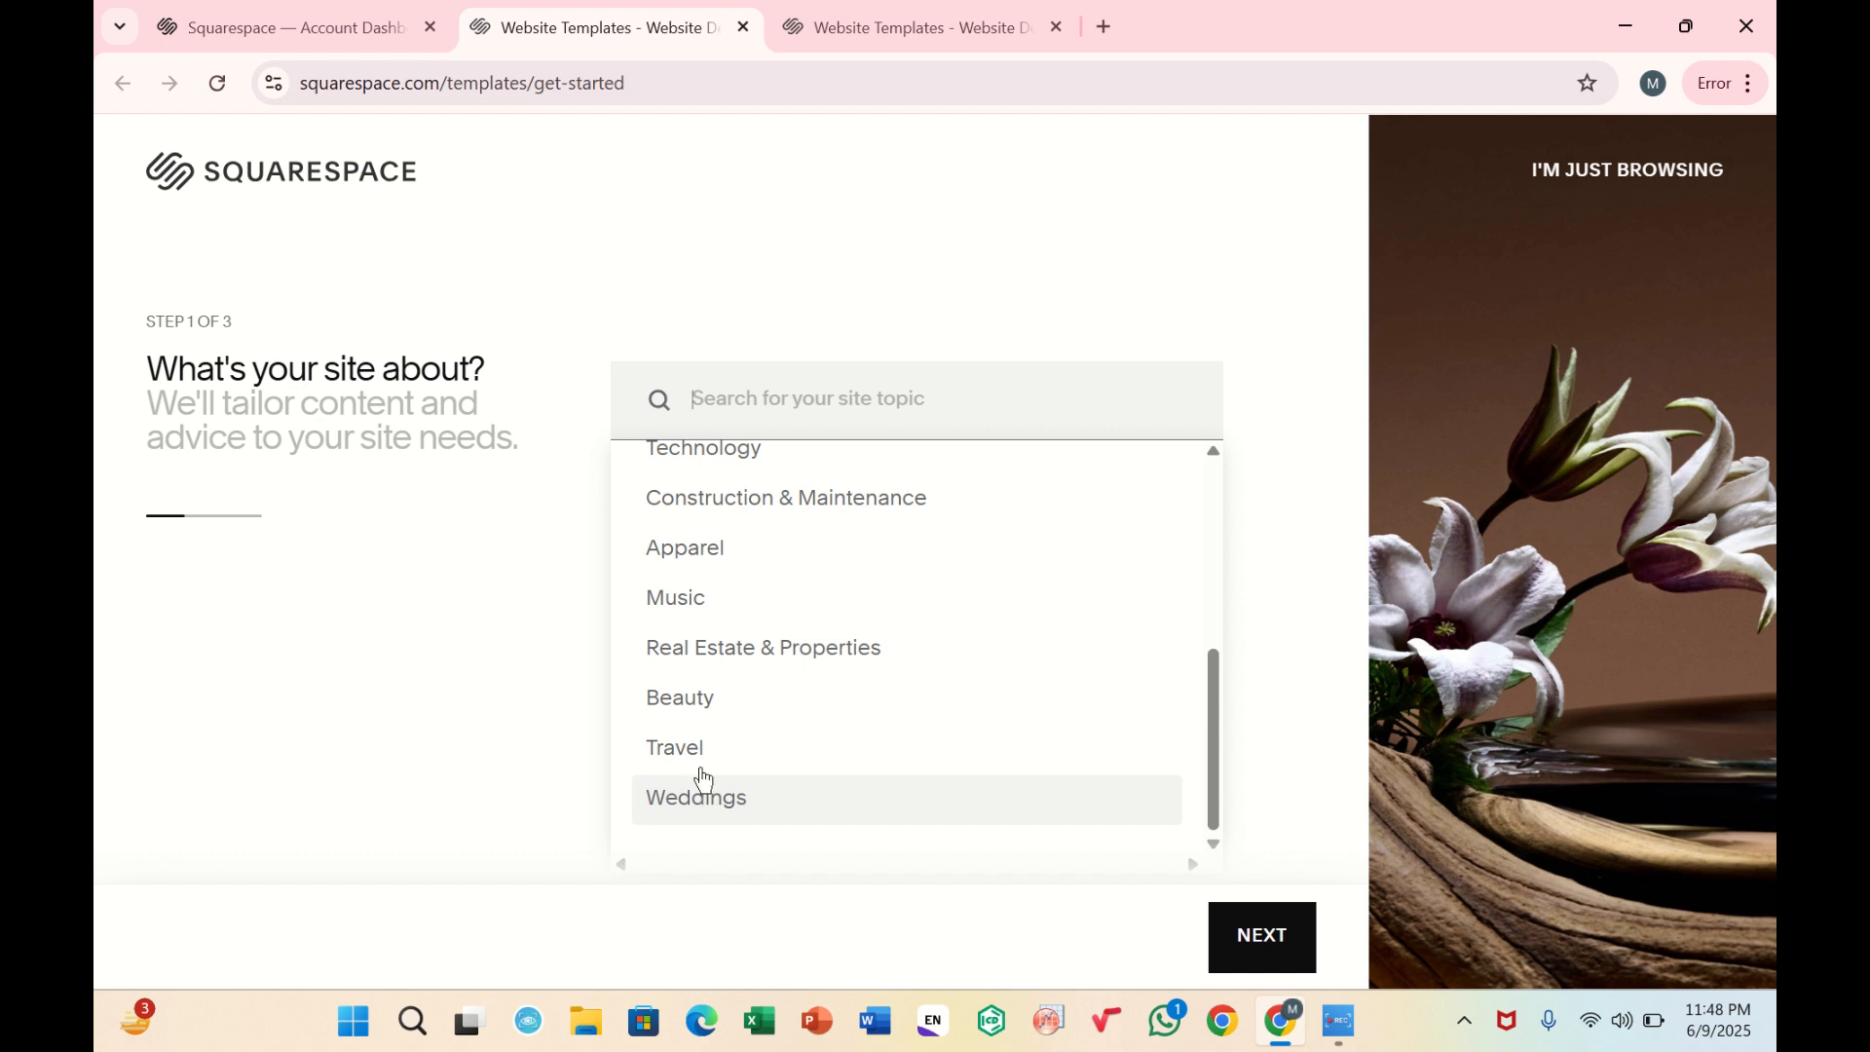
scroll(730, 545, up, 10)
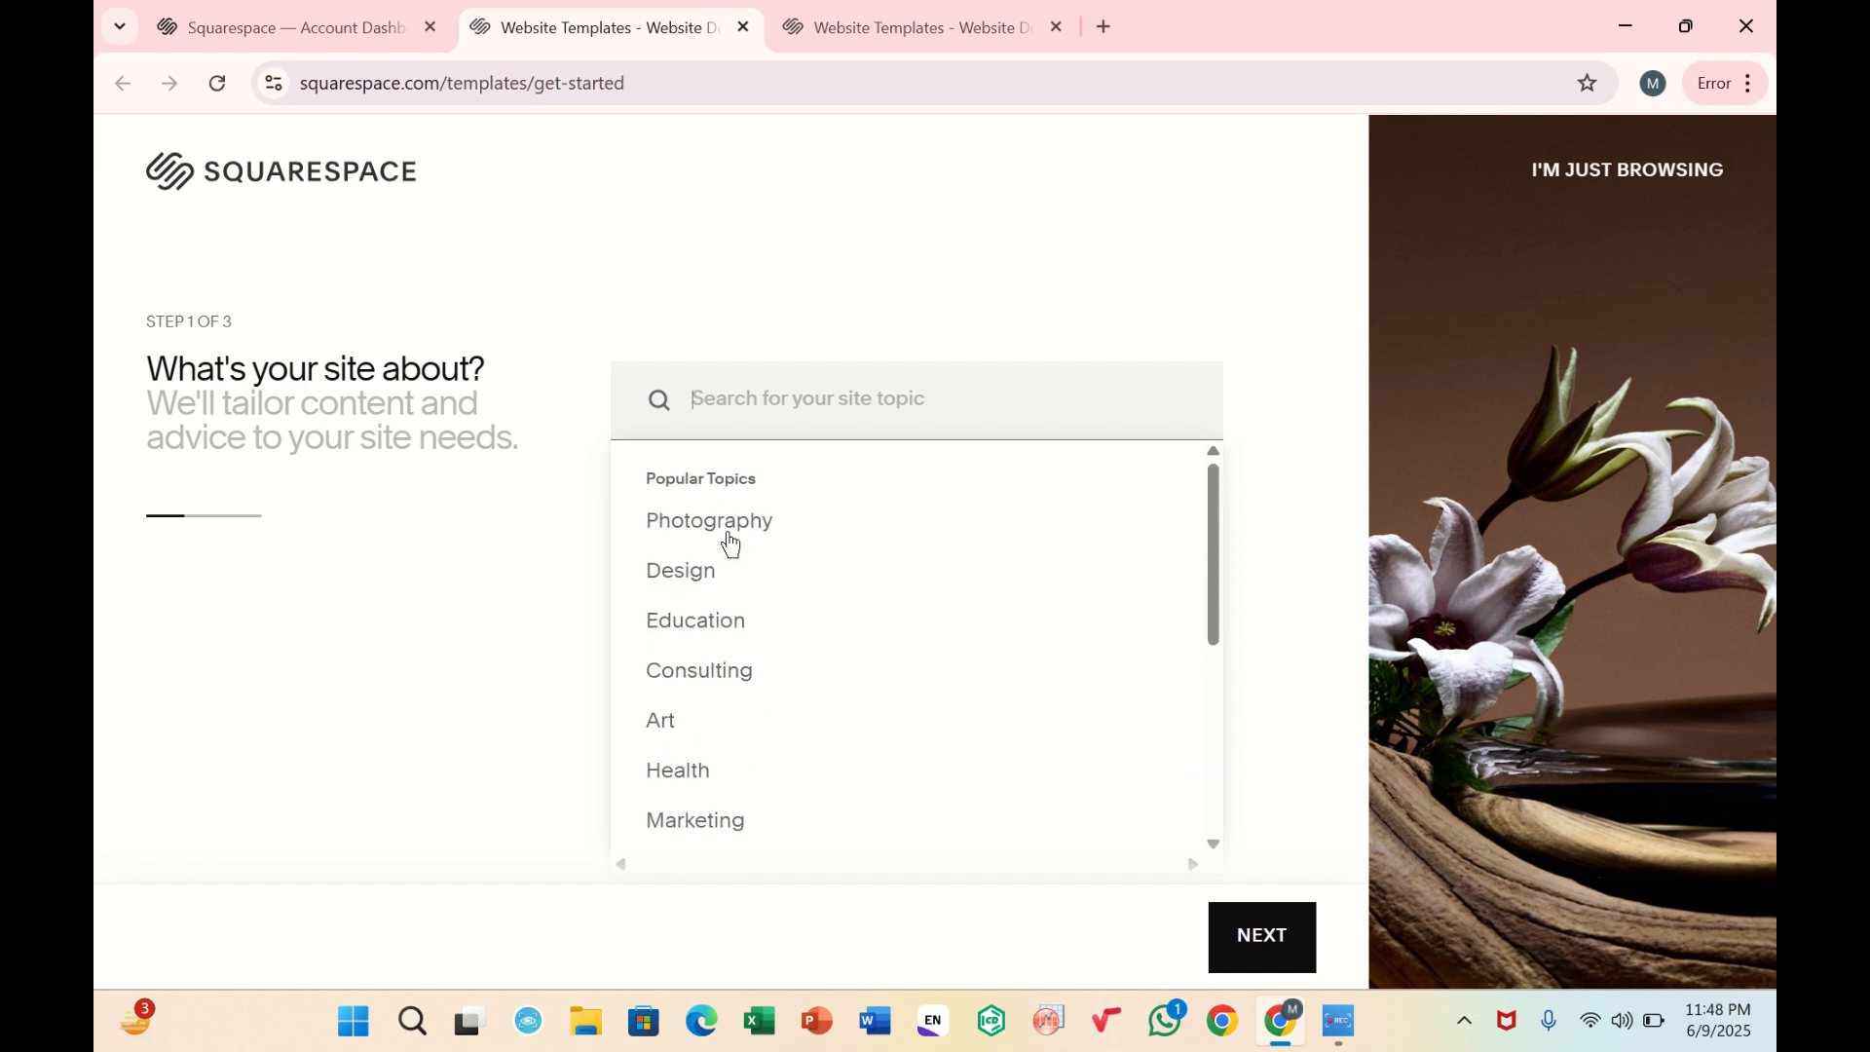
click(717, 816)
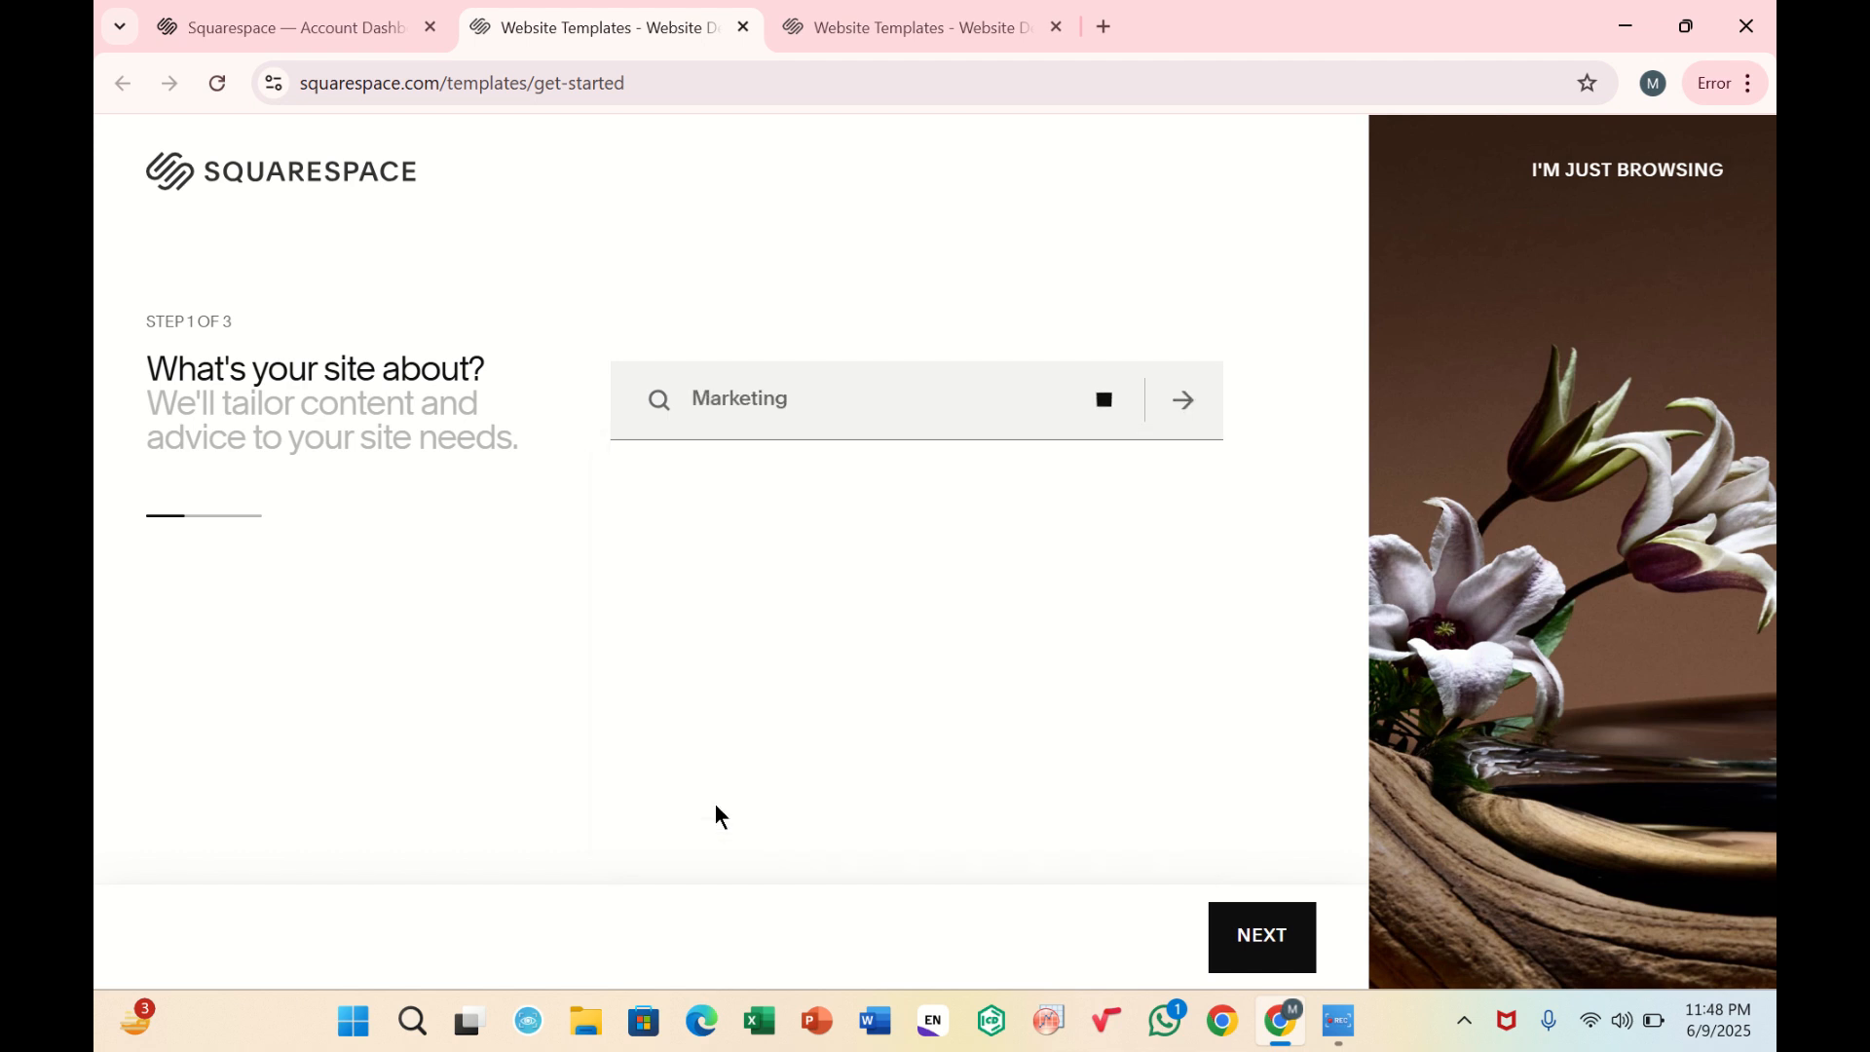
click(1212, 950)
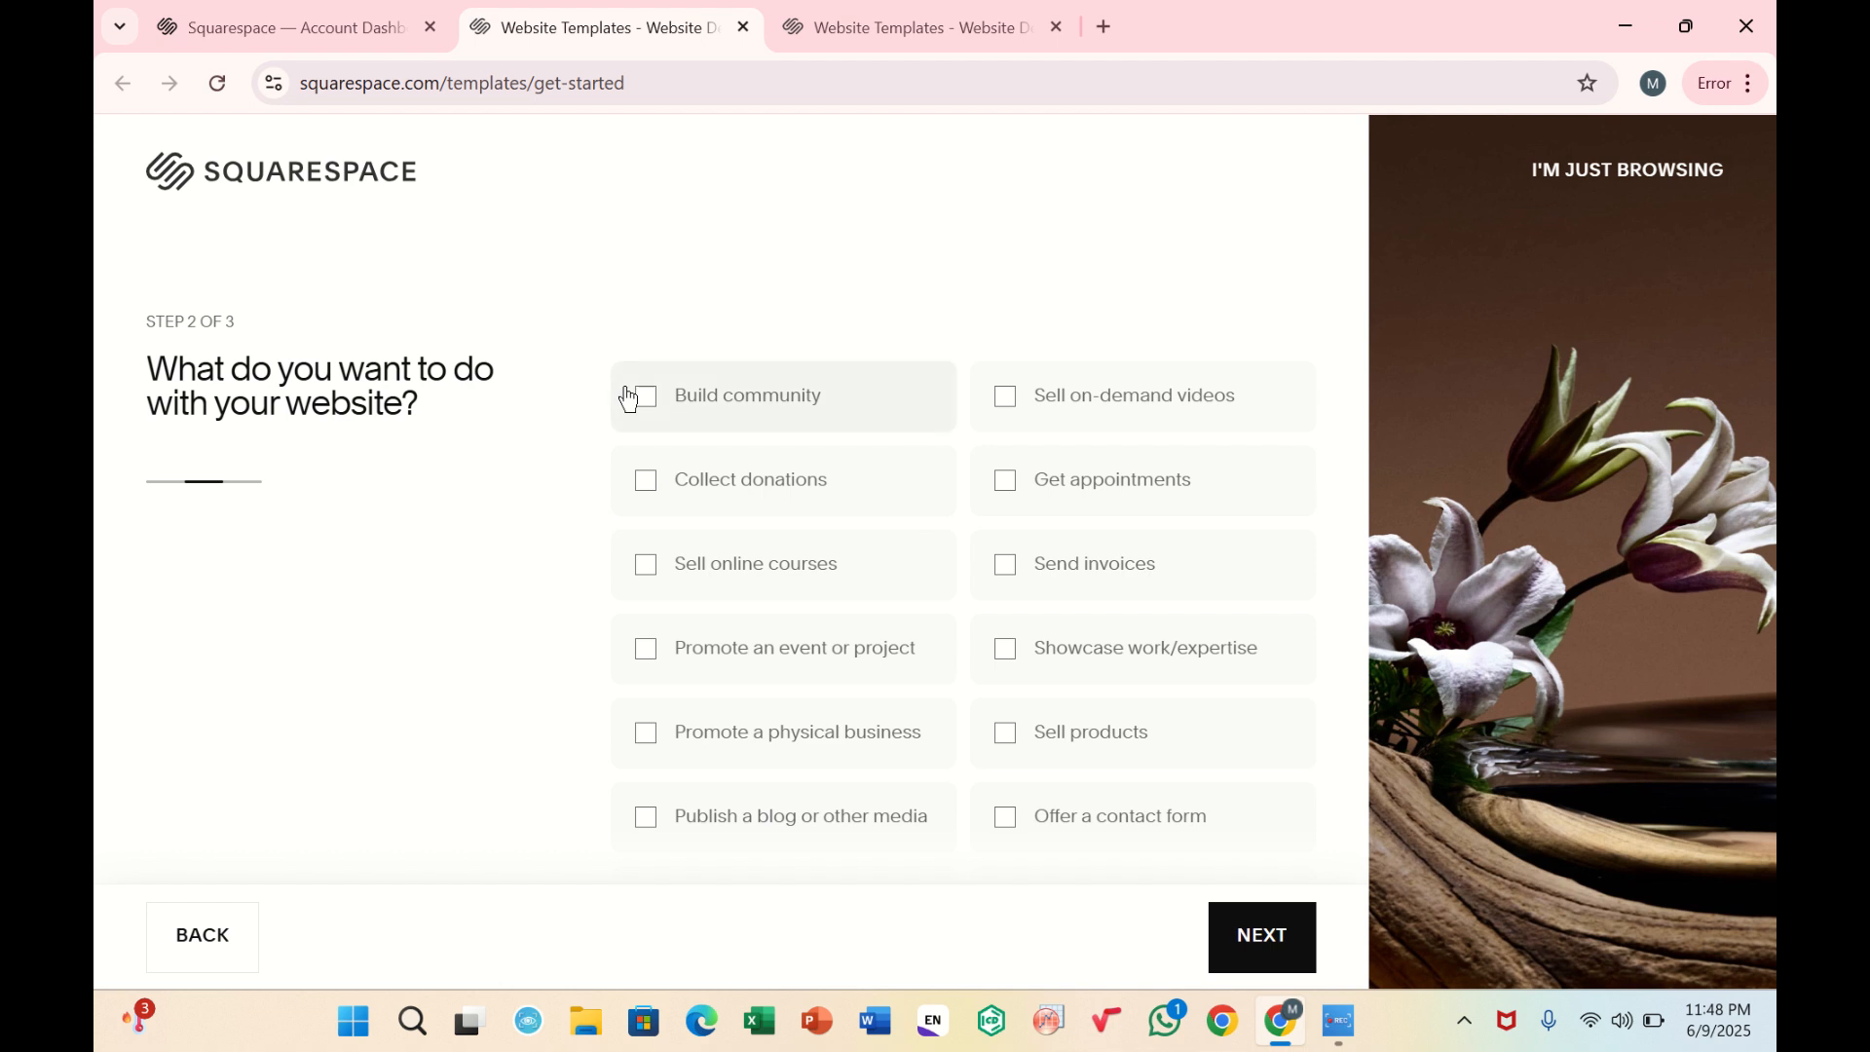
Select selling products, on-demand videos and online courses, showcasing work/expertise, and getting appointments as the website's purposes, and continue
click(1007, 738)
click(1056, 422)
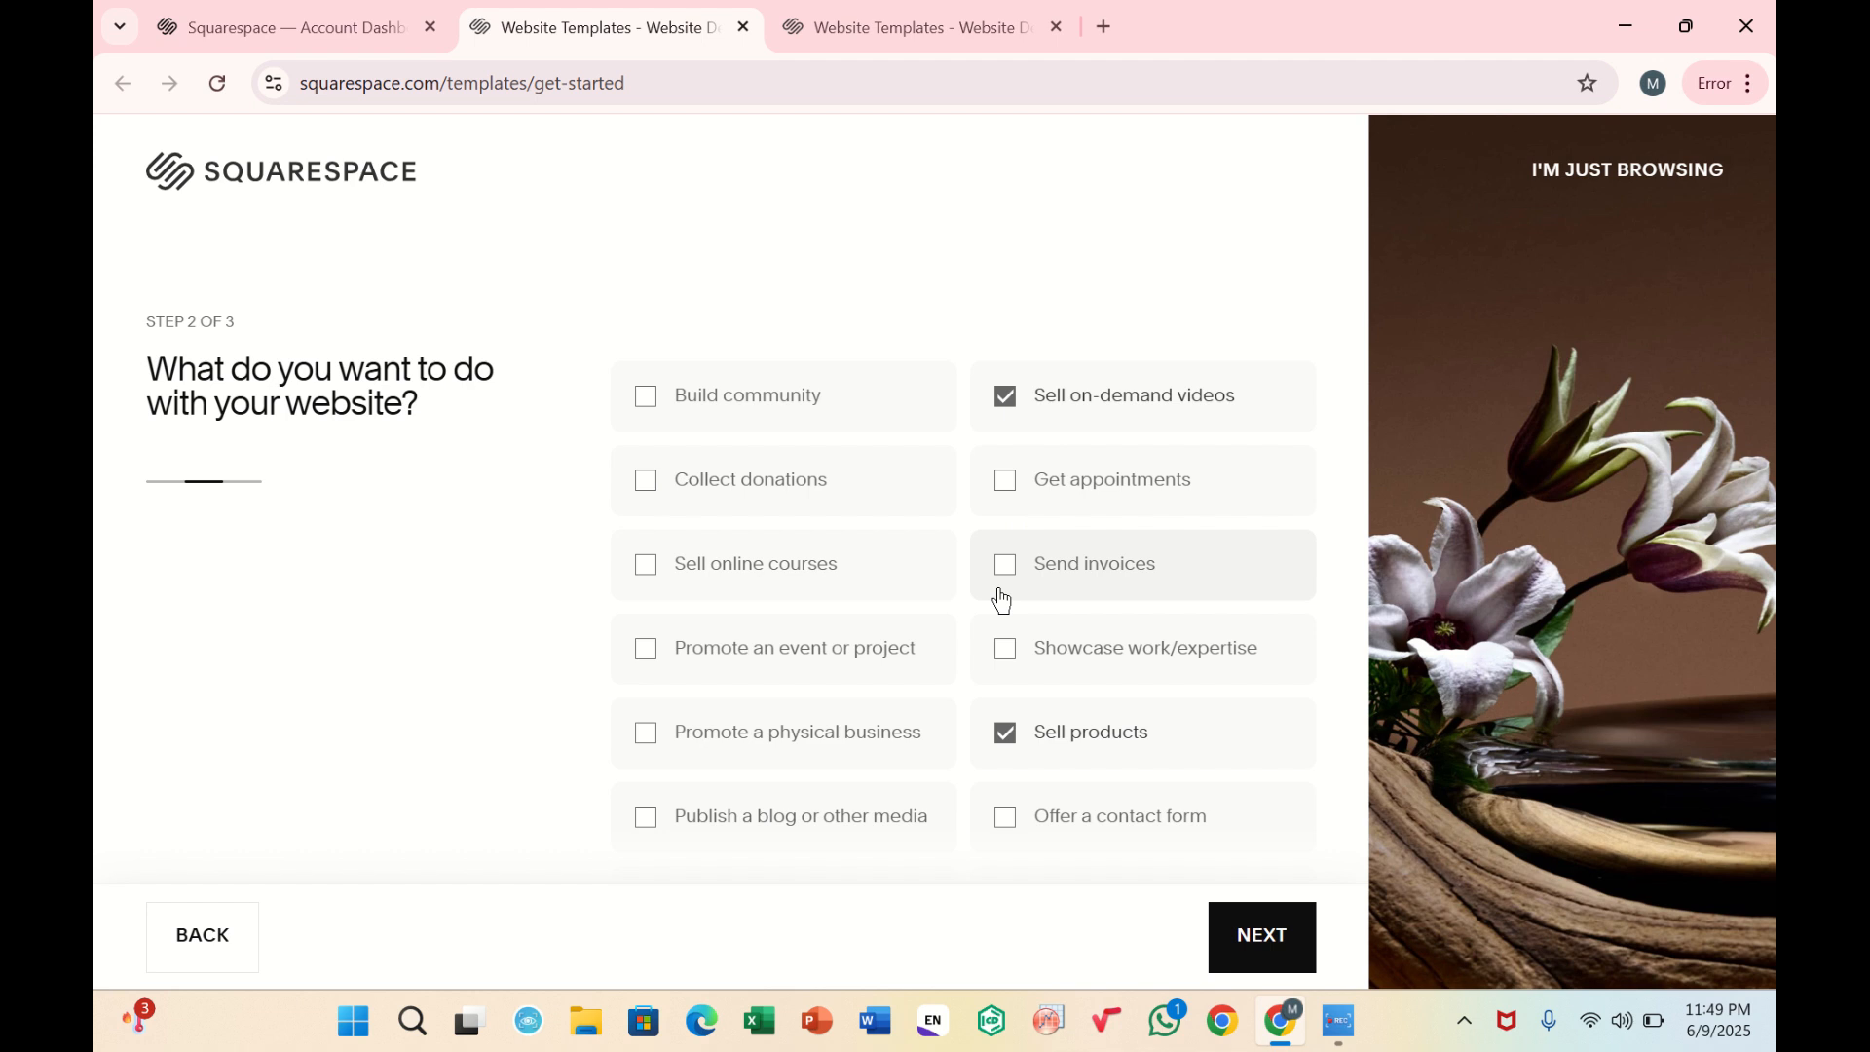
click(709, 551)
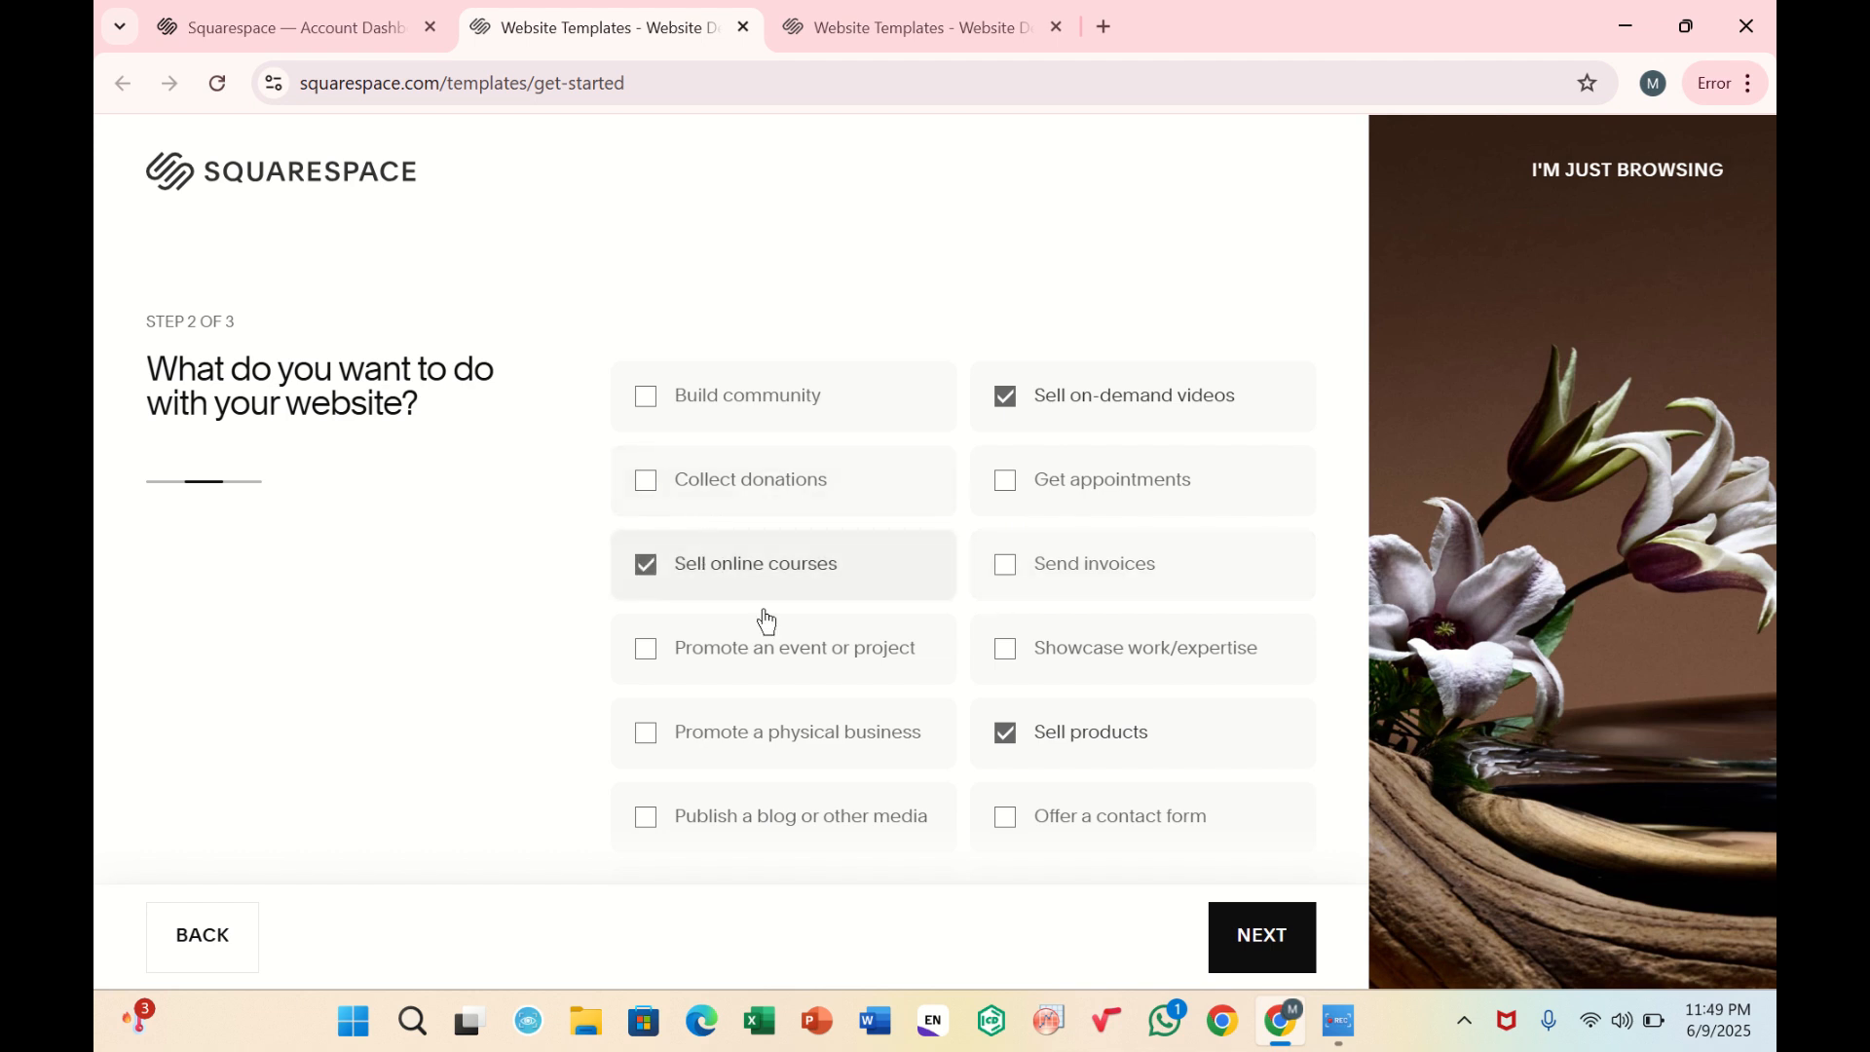
click(996, 663)
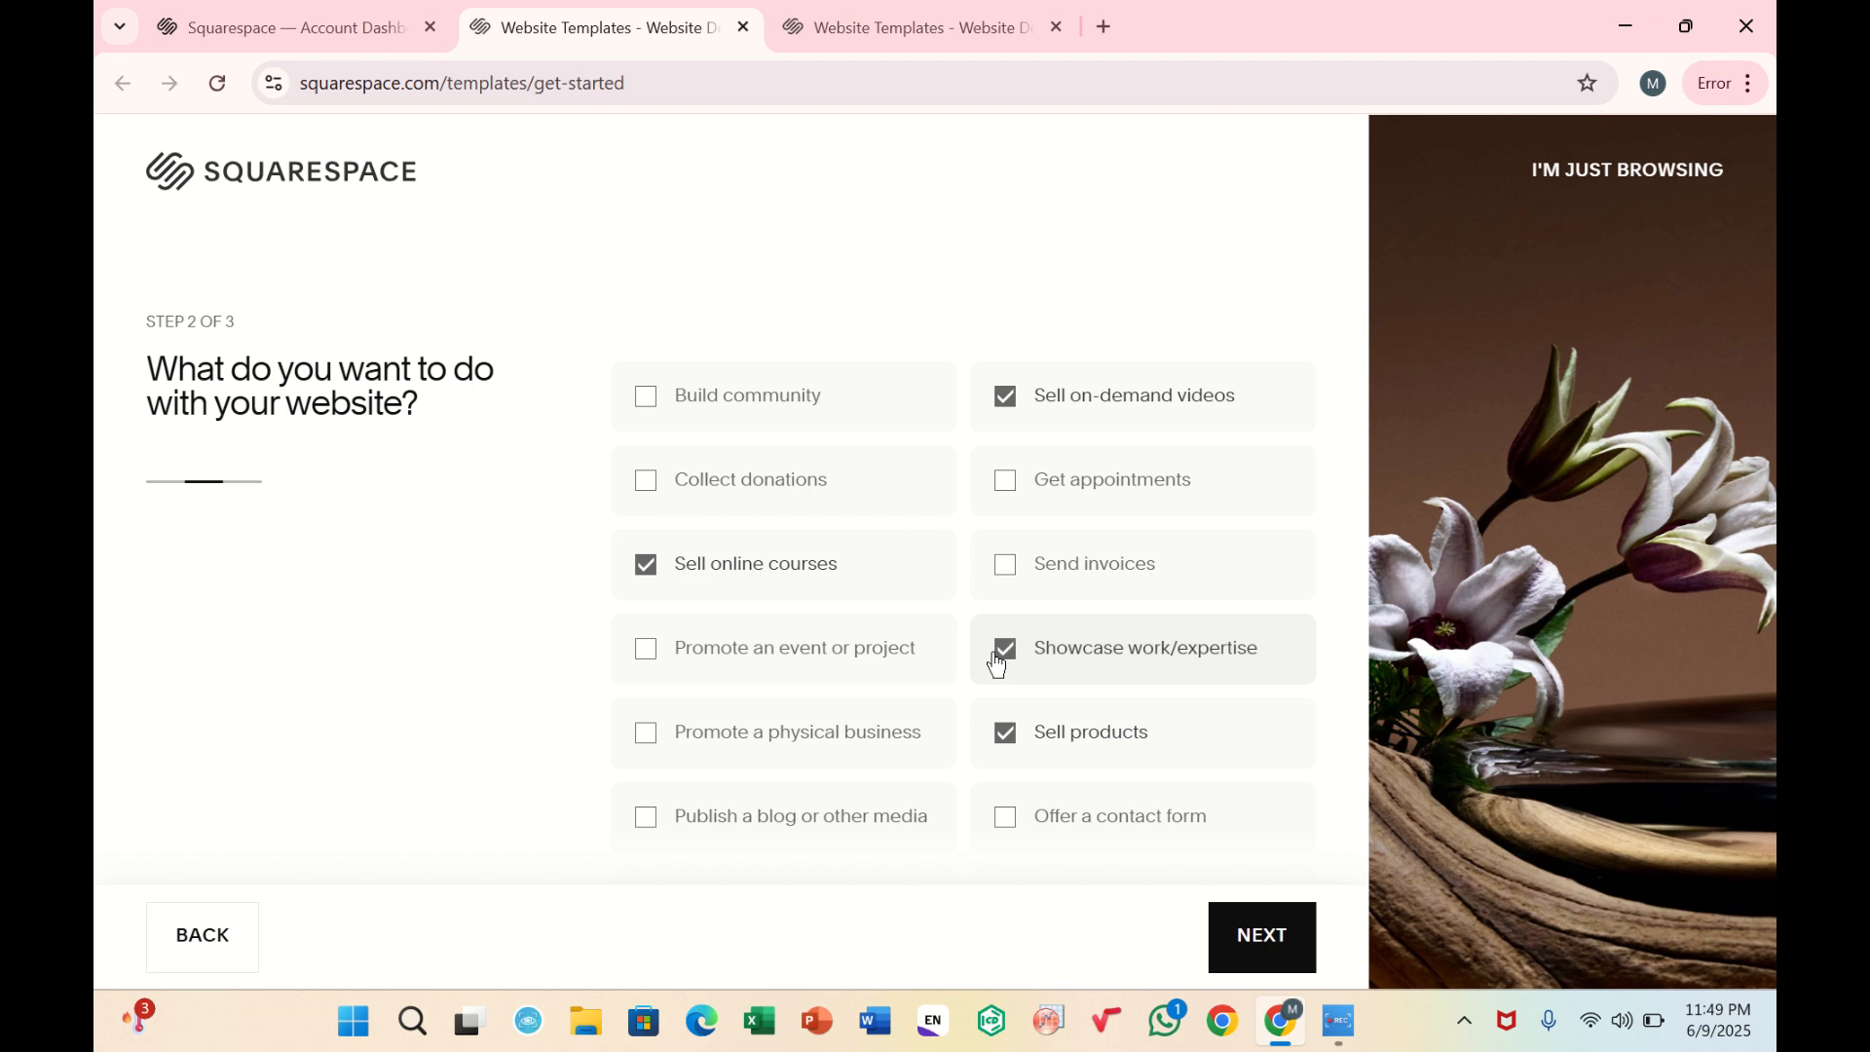
click(1062, 492)
click(1235, 952)
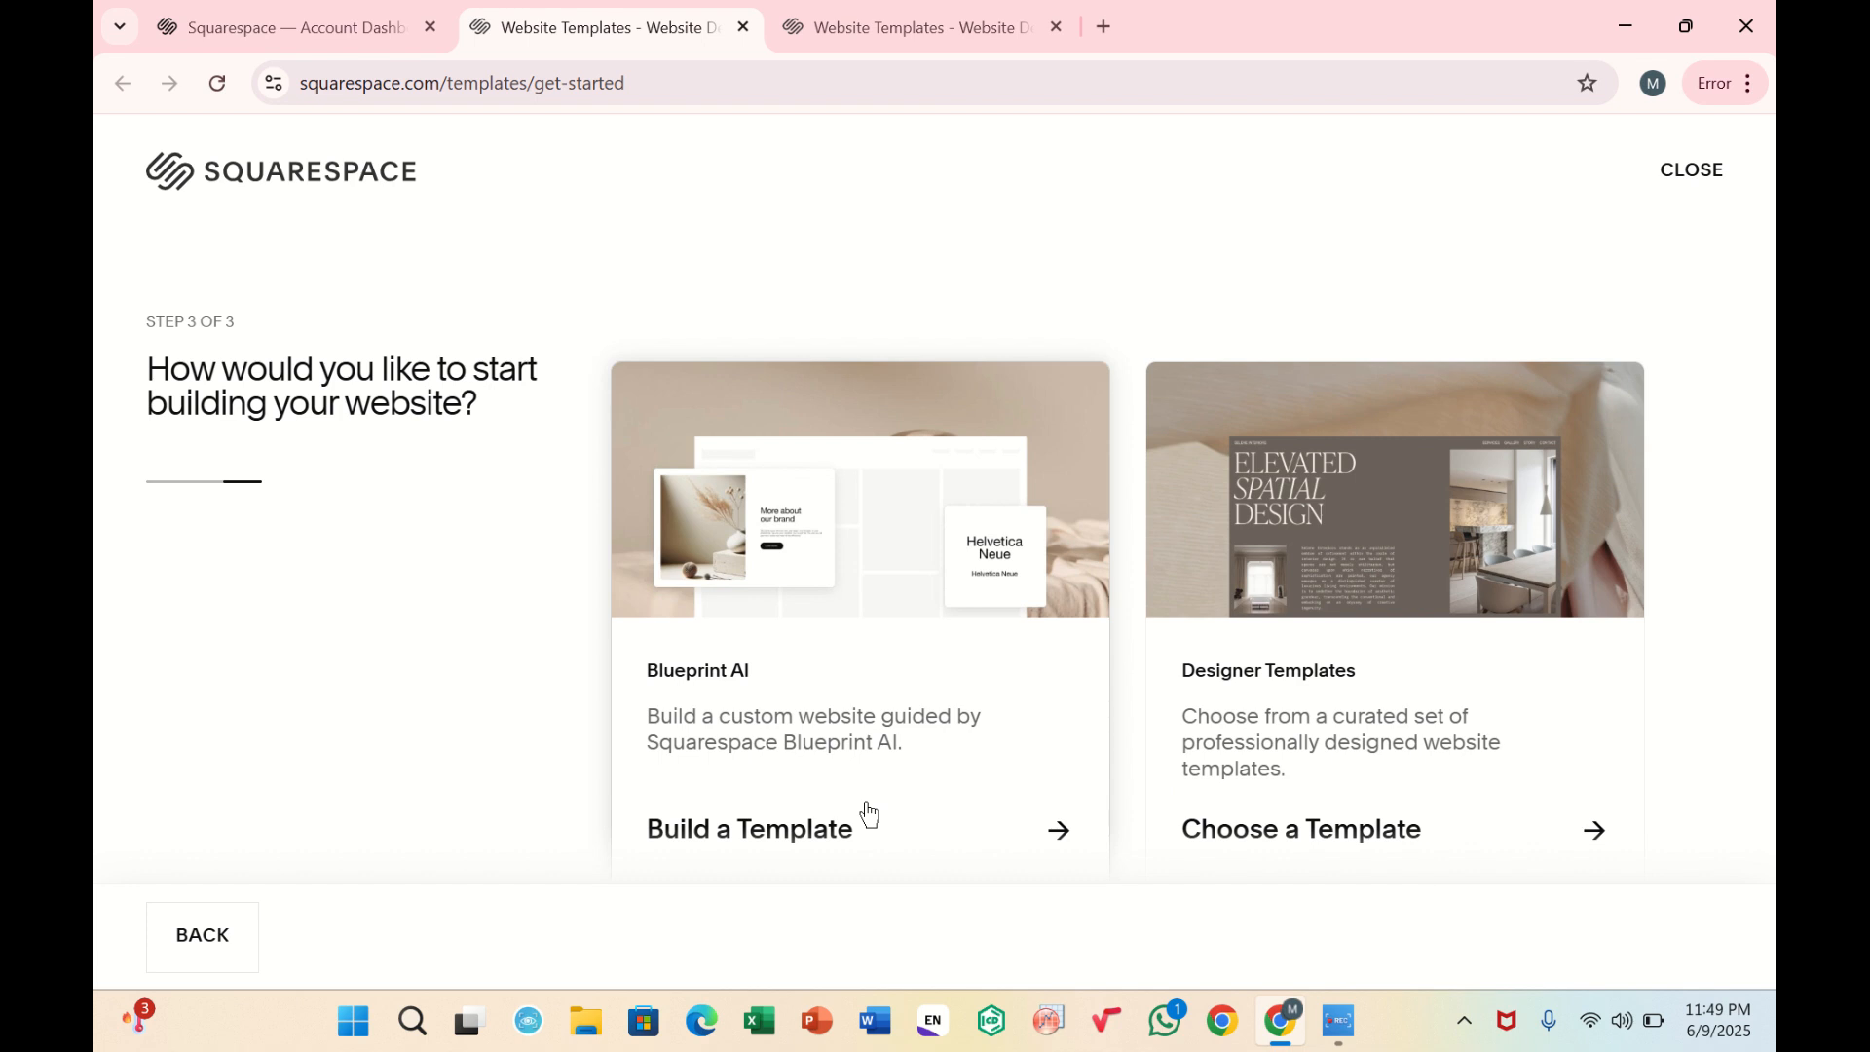
Start a site from the Bergen designer template and dismiss the Invoicing introduction on its setup guide
click(1326, 767)
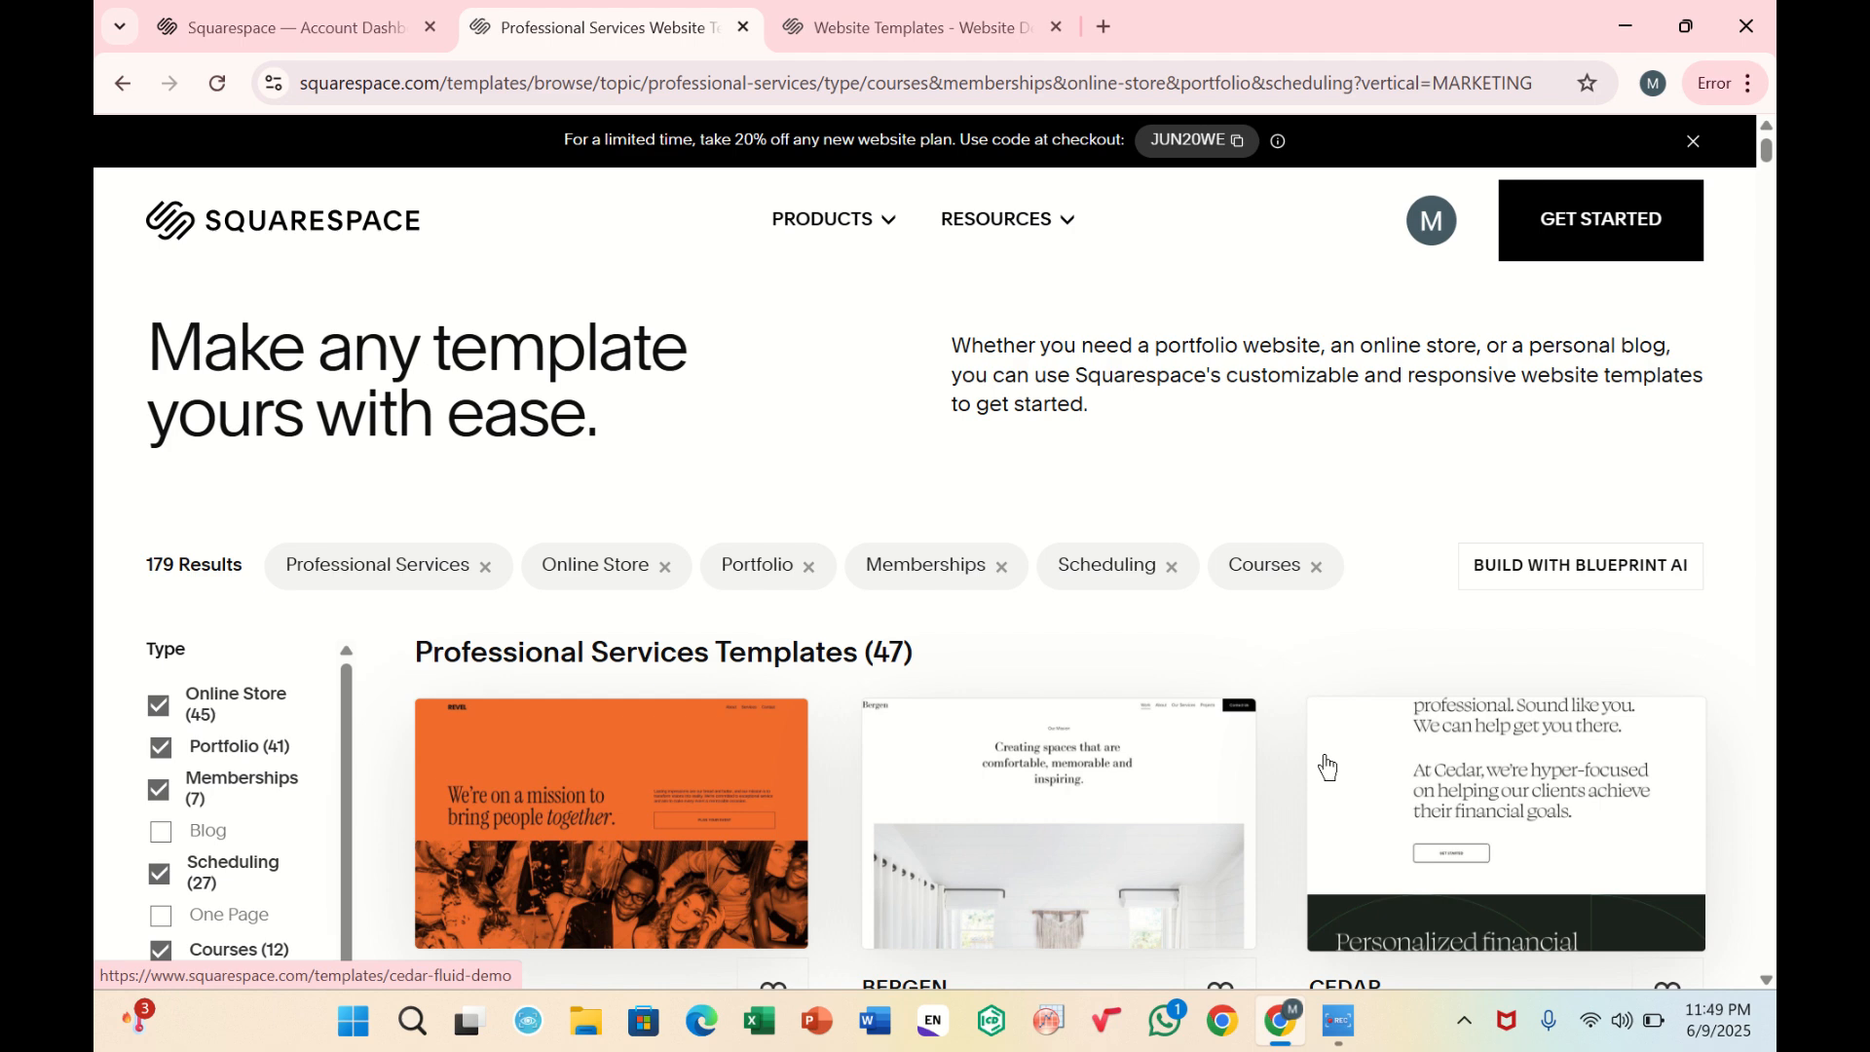
scroll(1326, 766, down, 3)
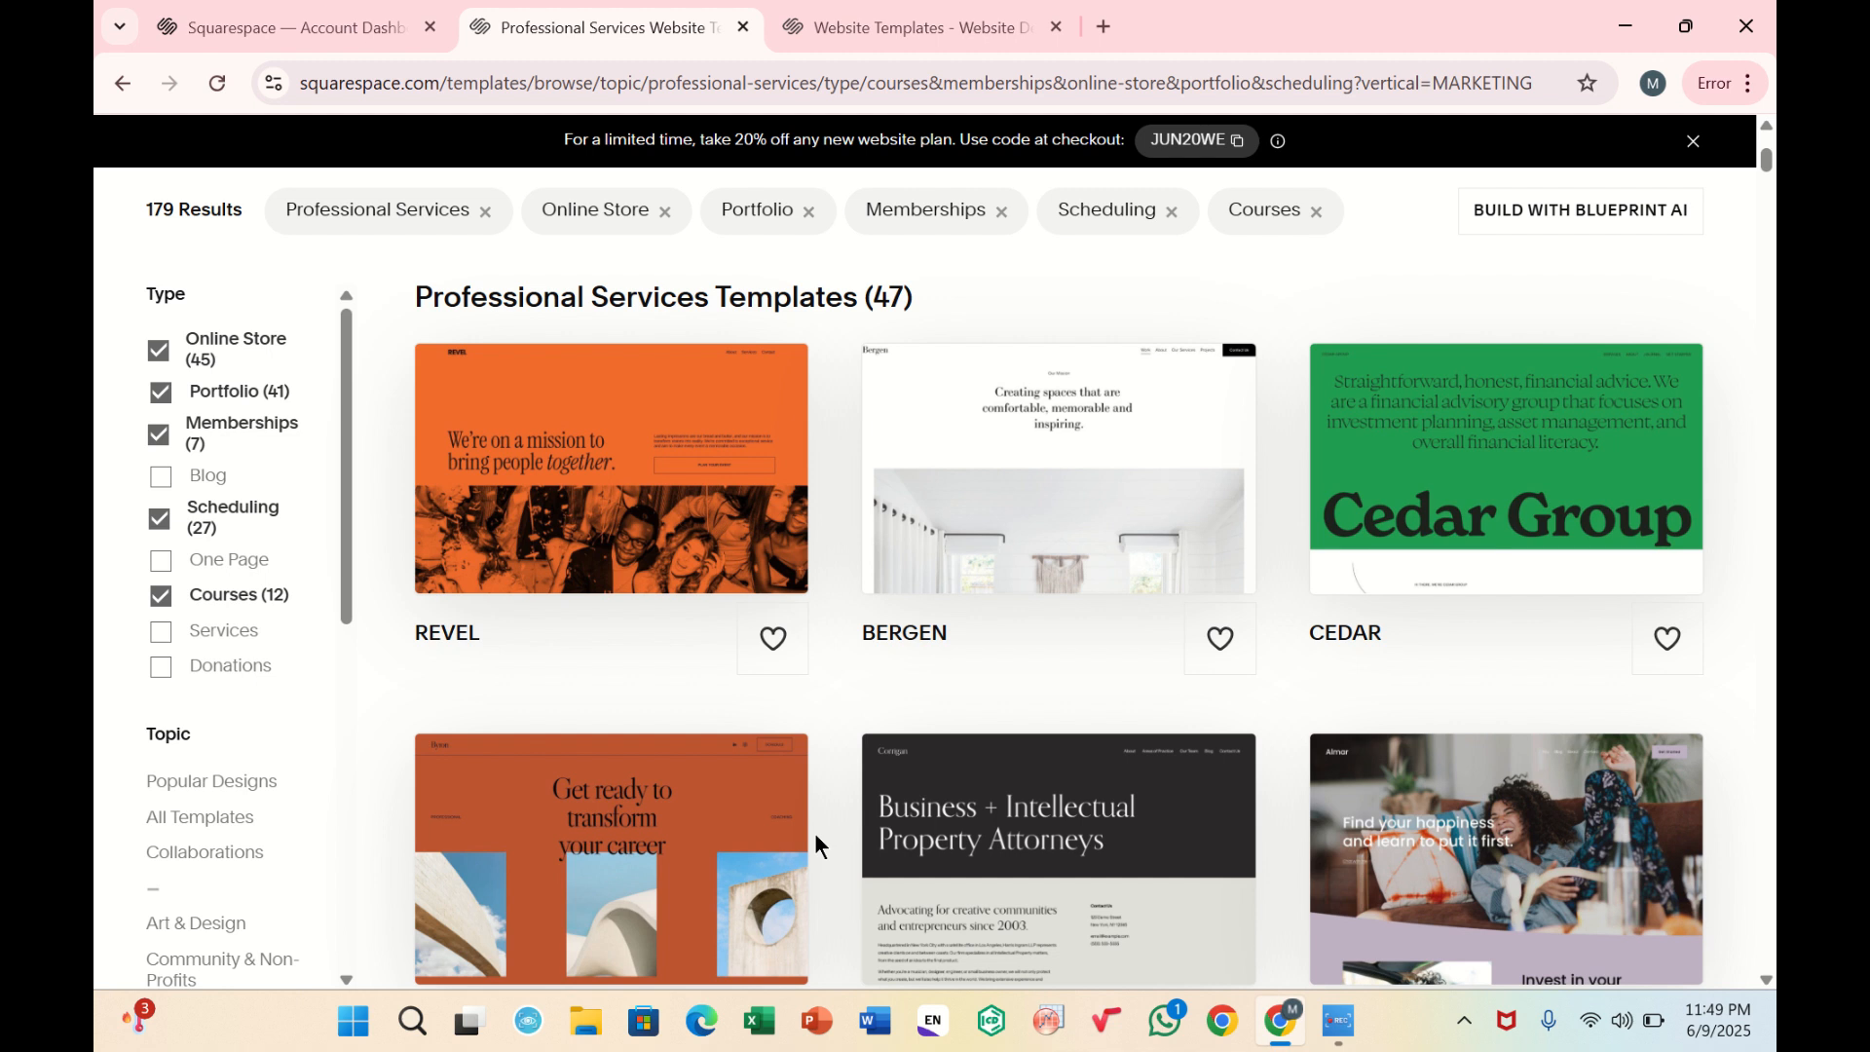
click(961, 535)
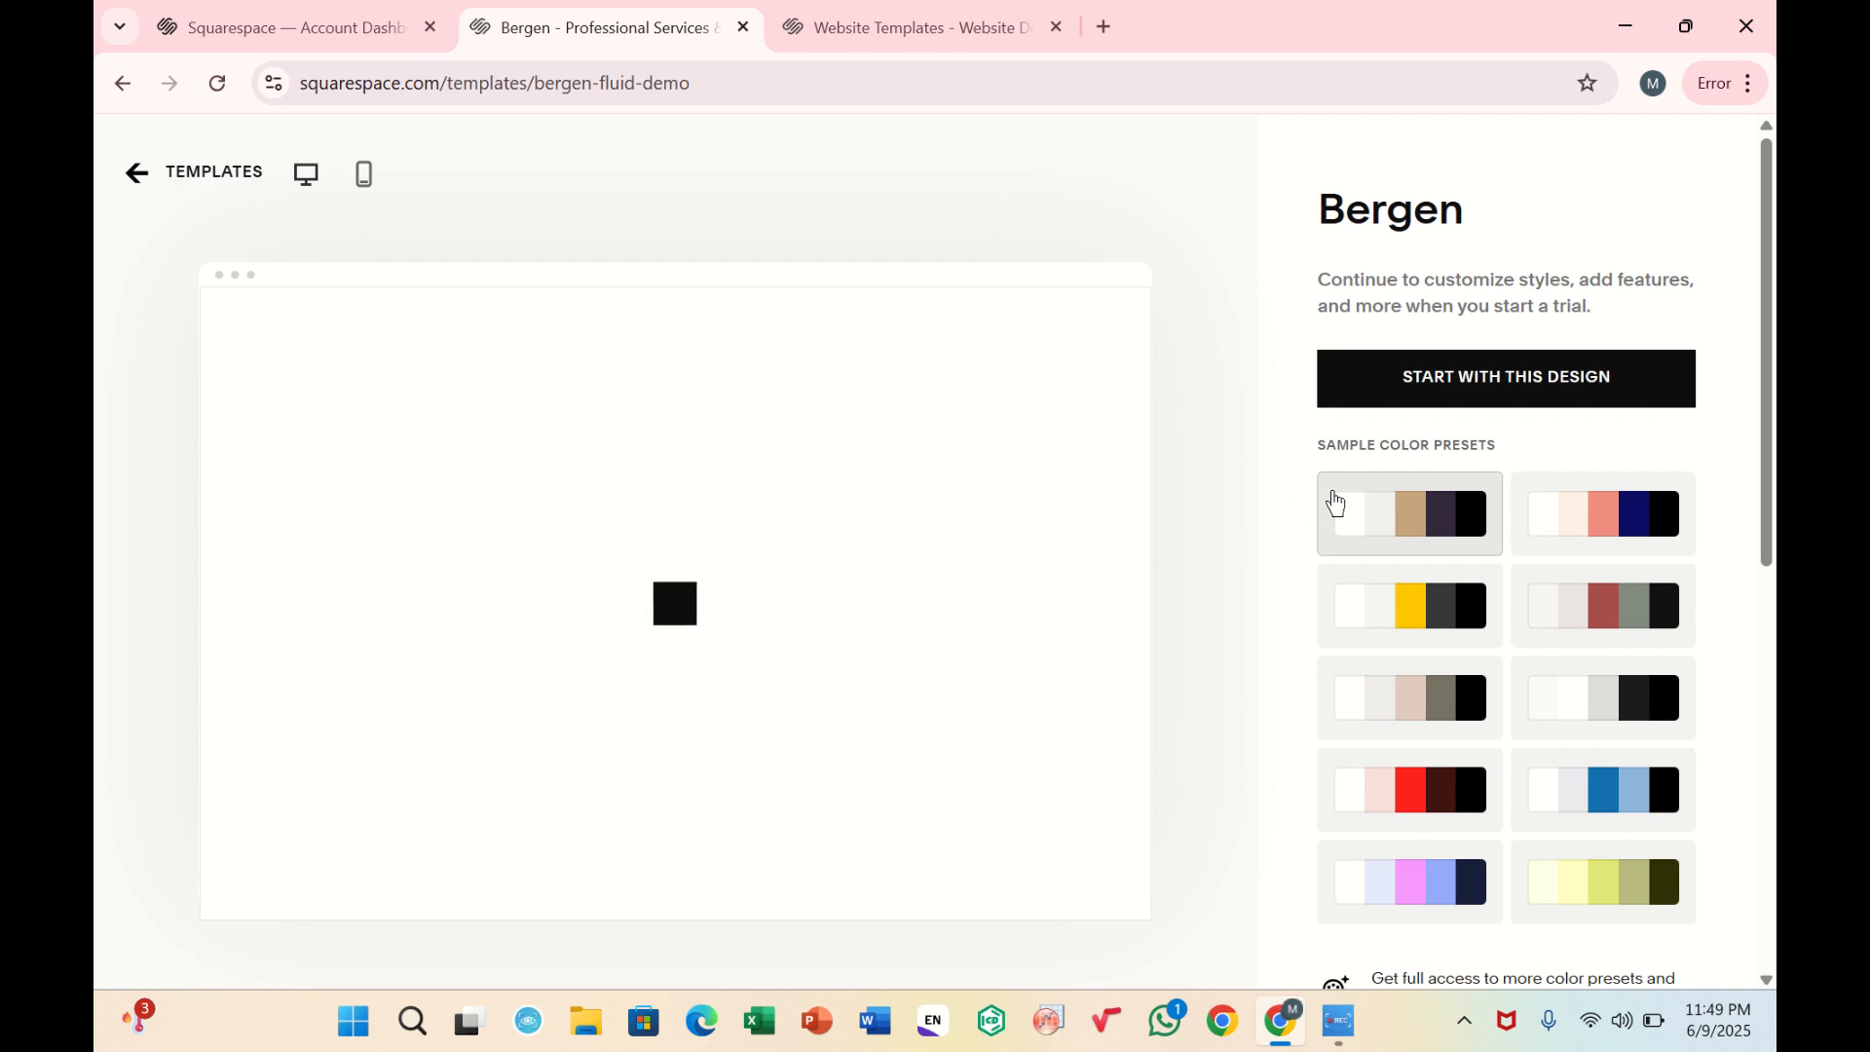
click(1391, 390)
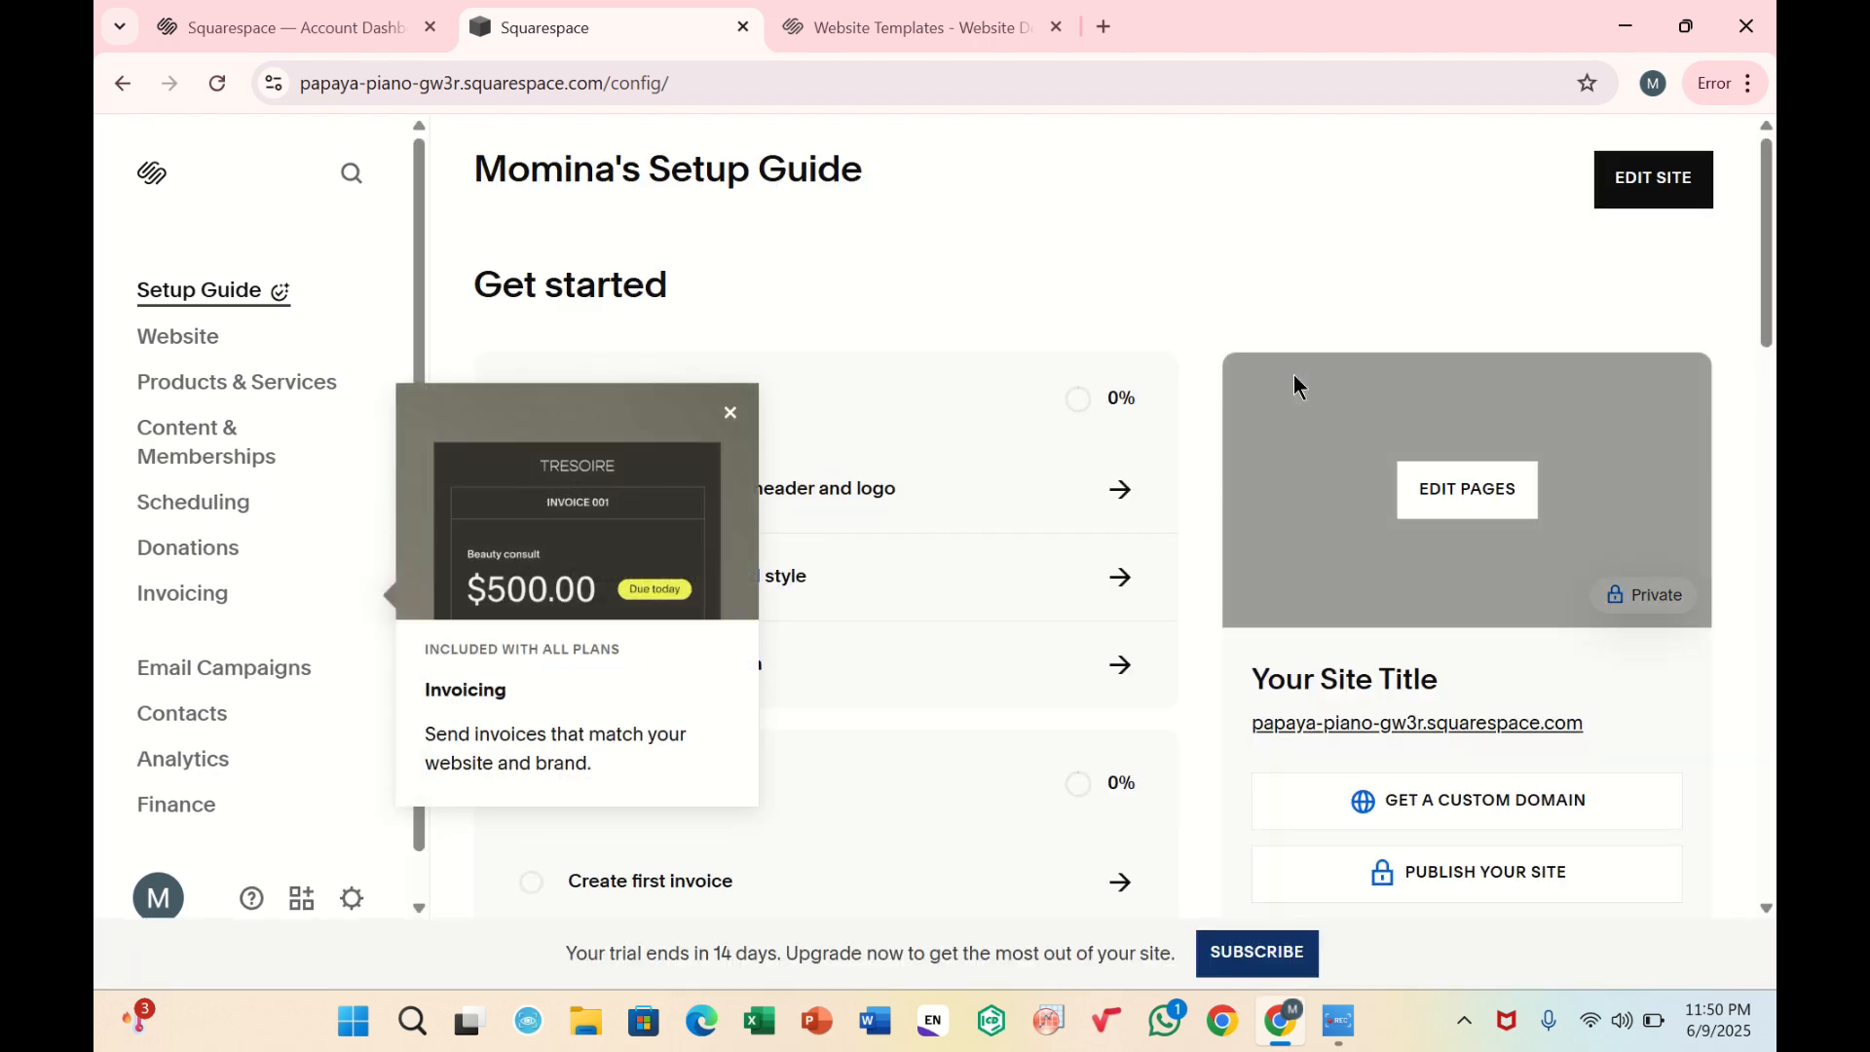
click(729, 412)
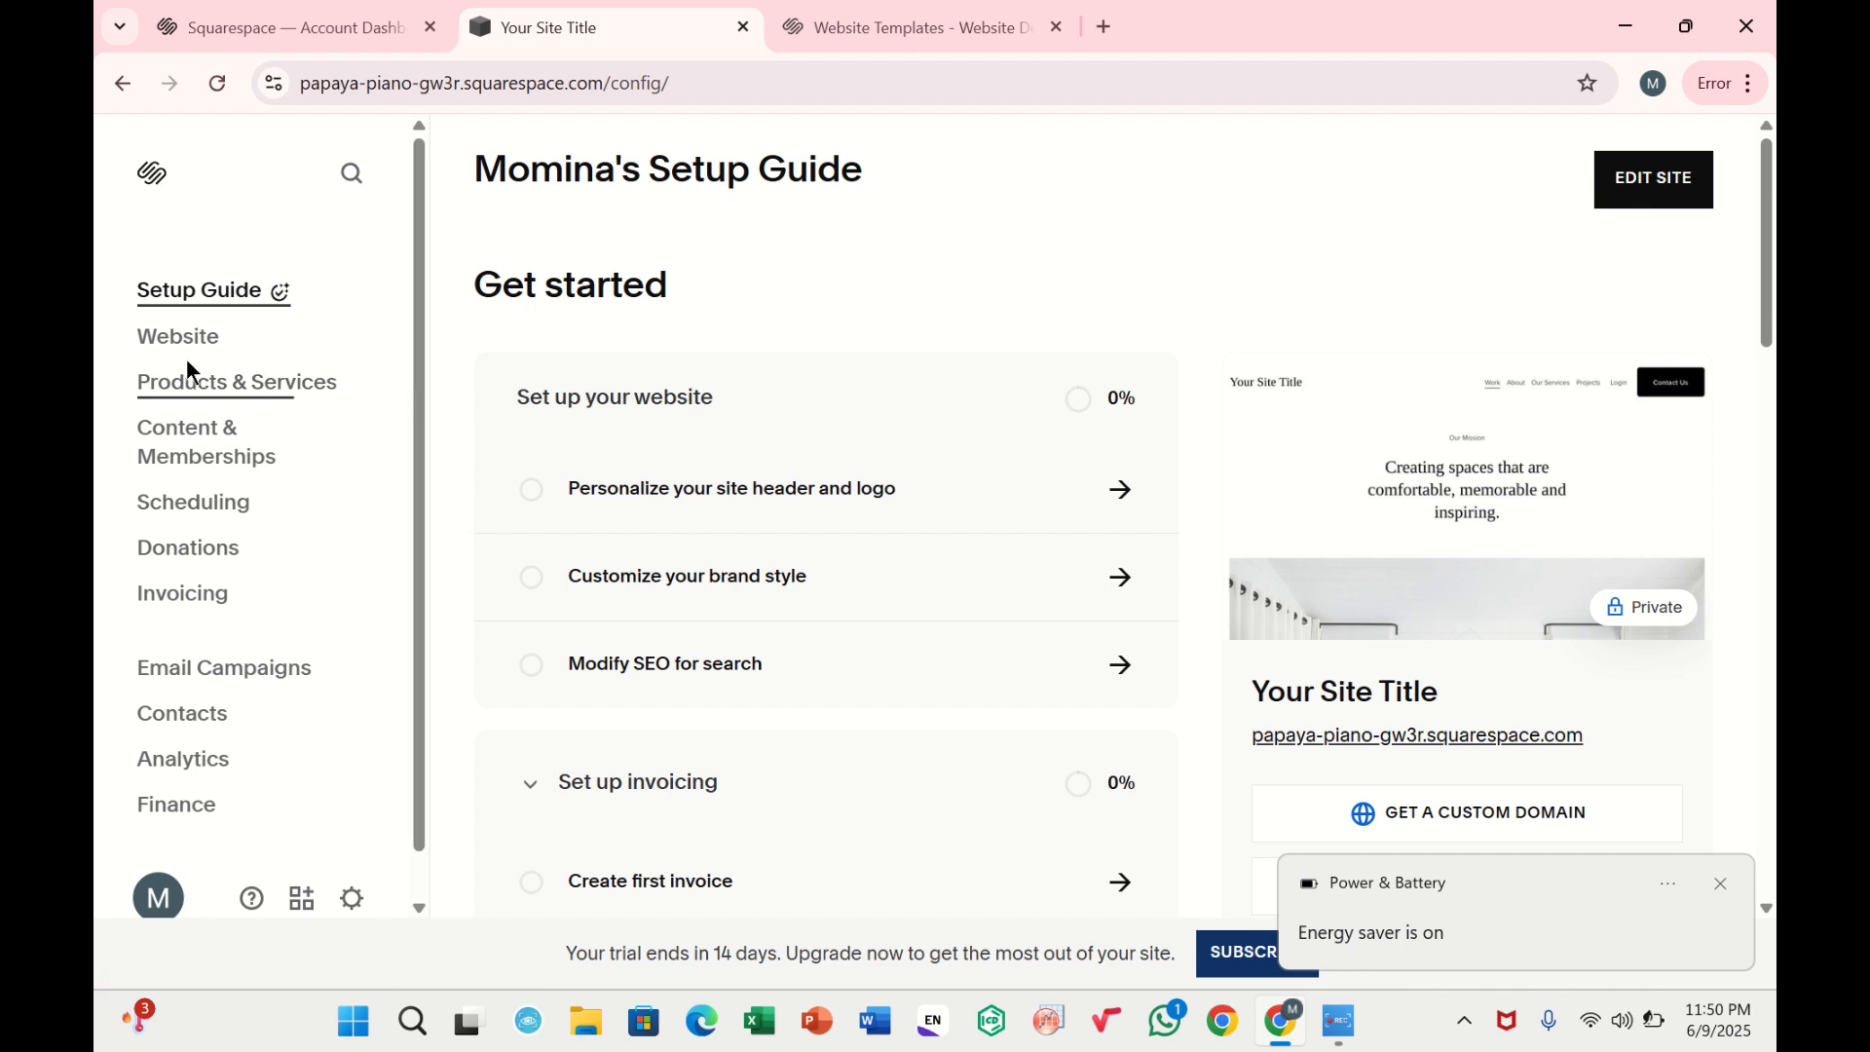
View the site's Work page, and look over the kinds of items that can be sold under Products & Services
click(1645, 195)
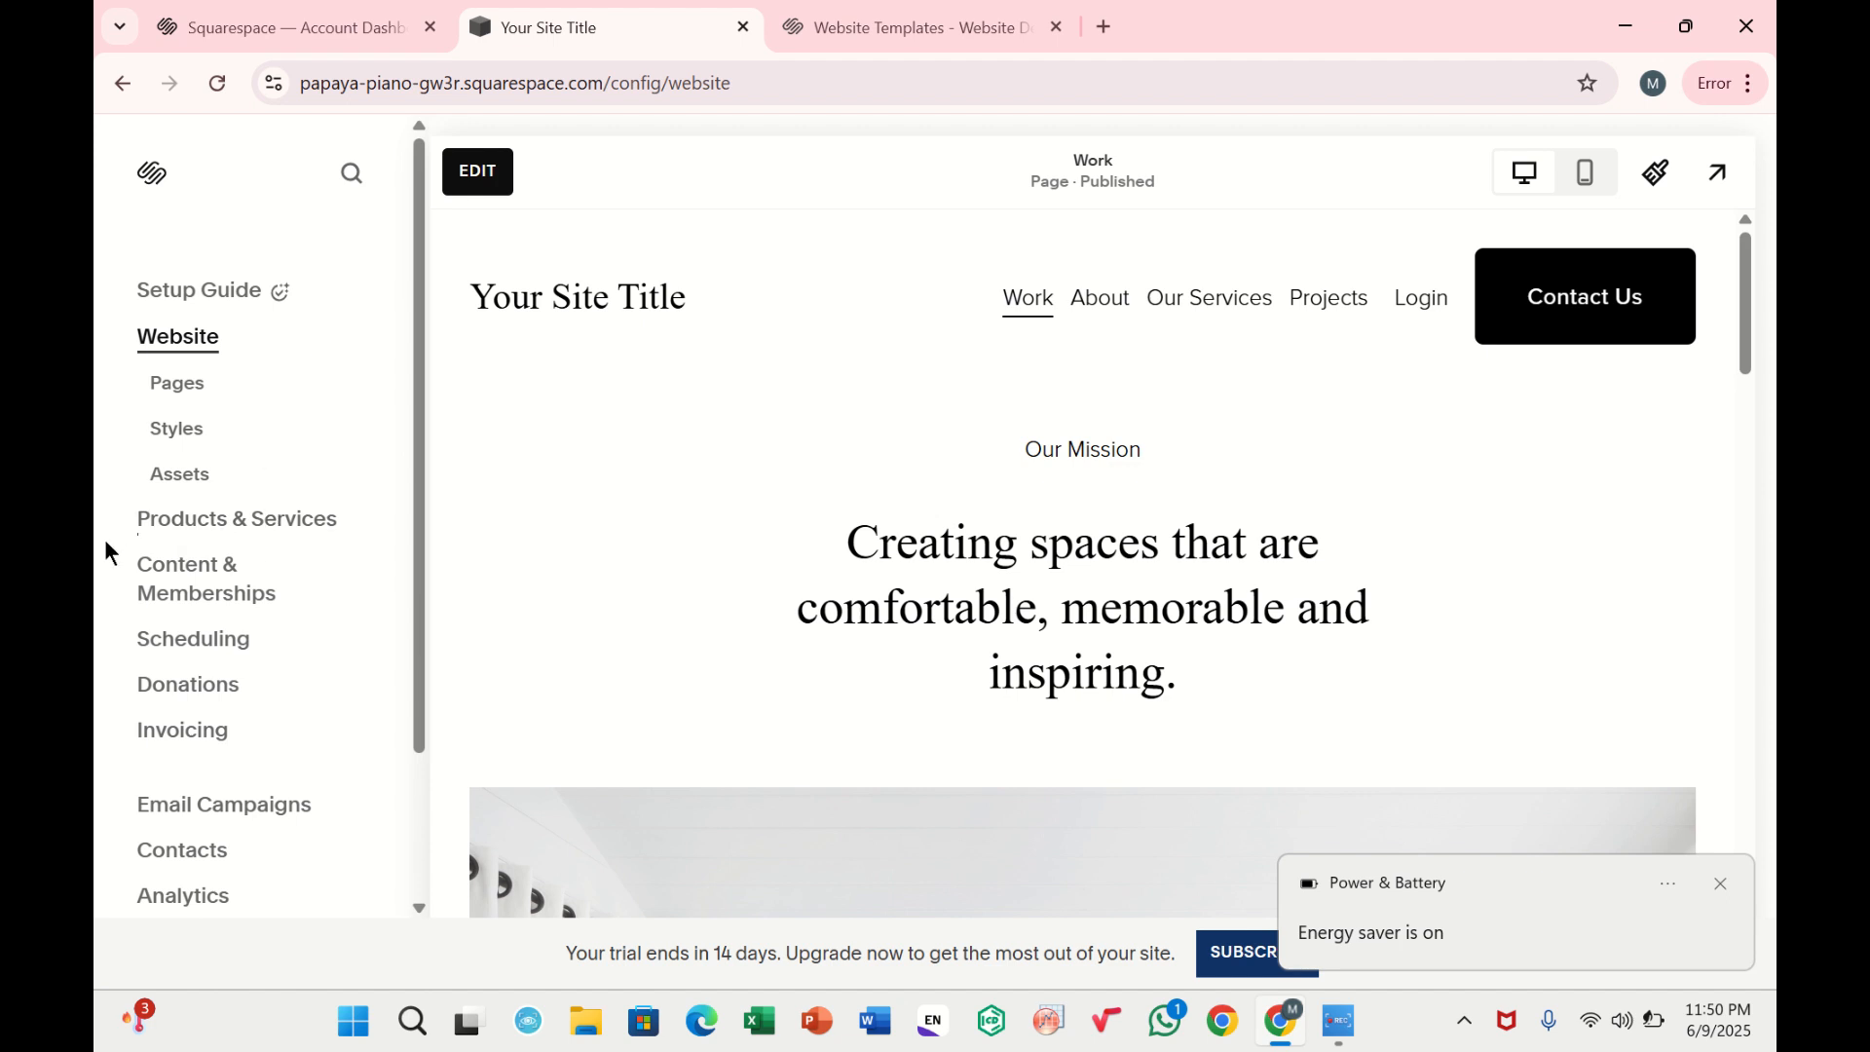
click(247, 520)
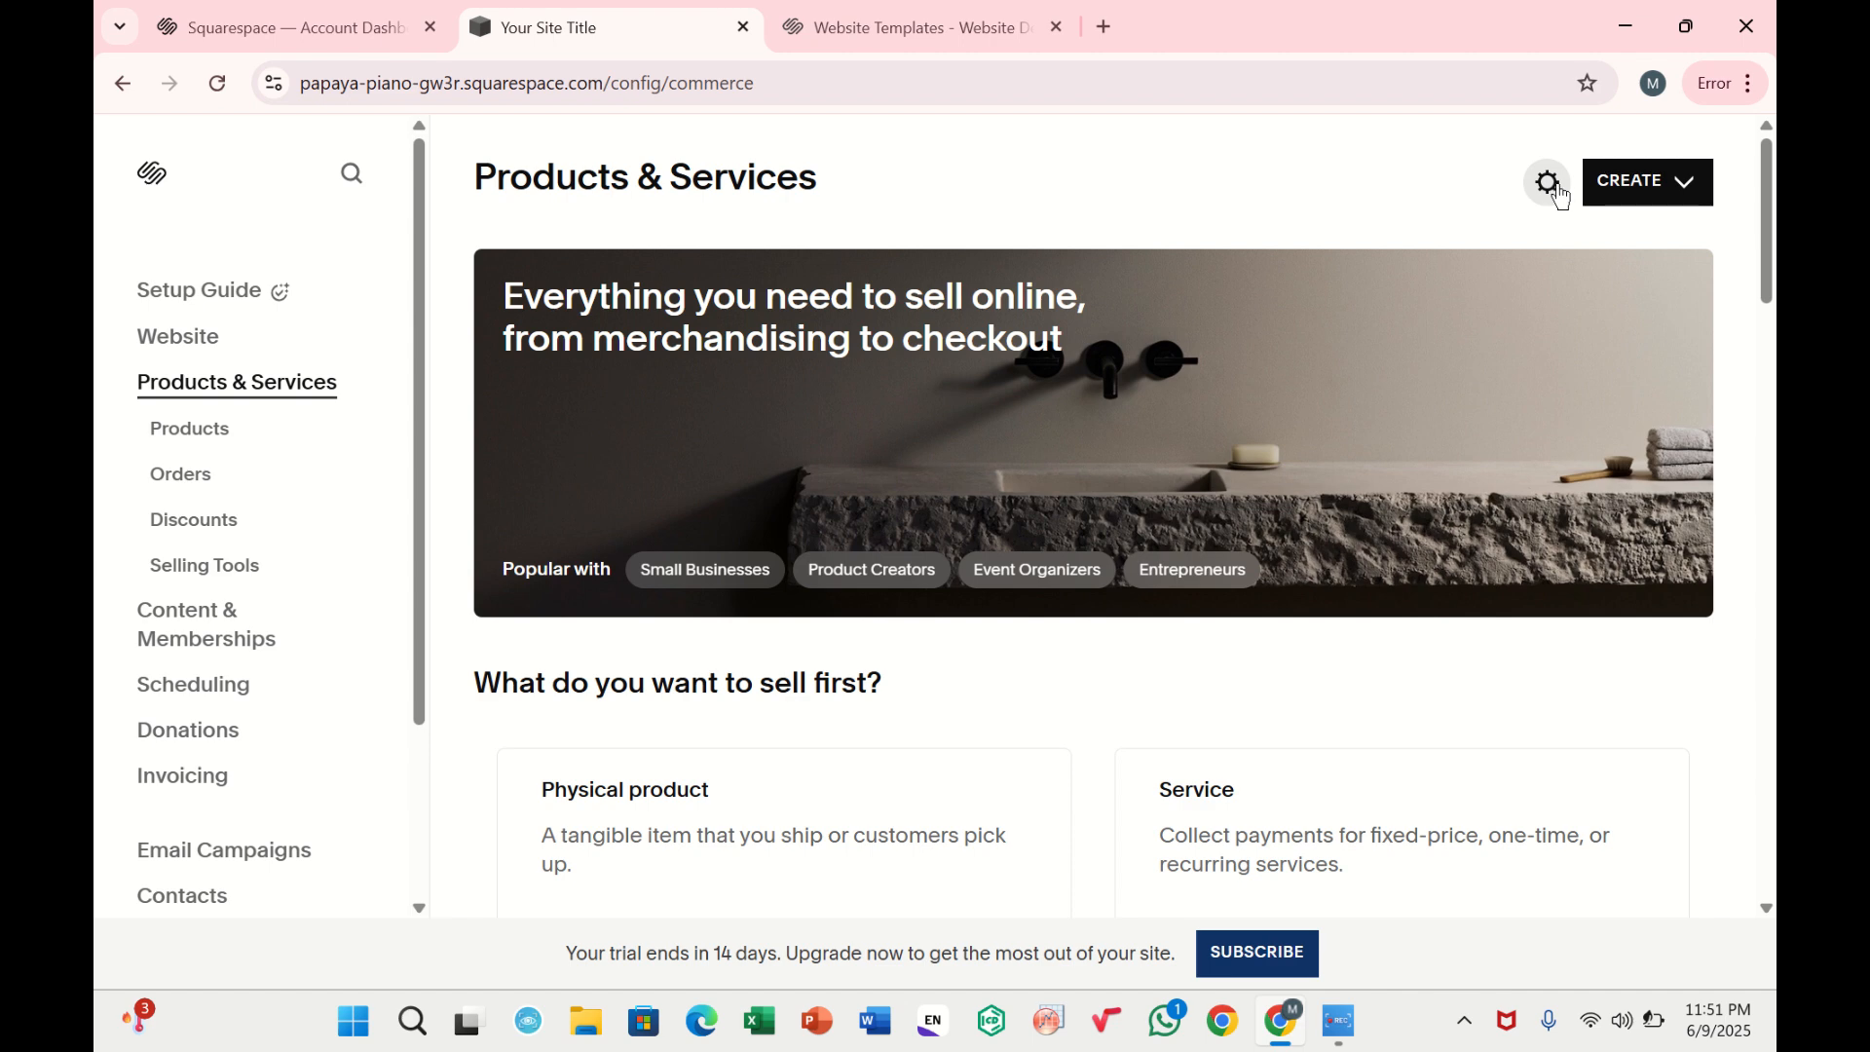
scroll(1266, 567, down, 5)
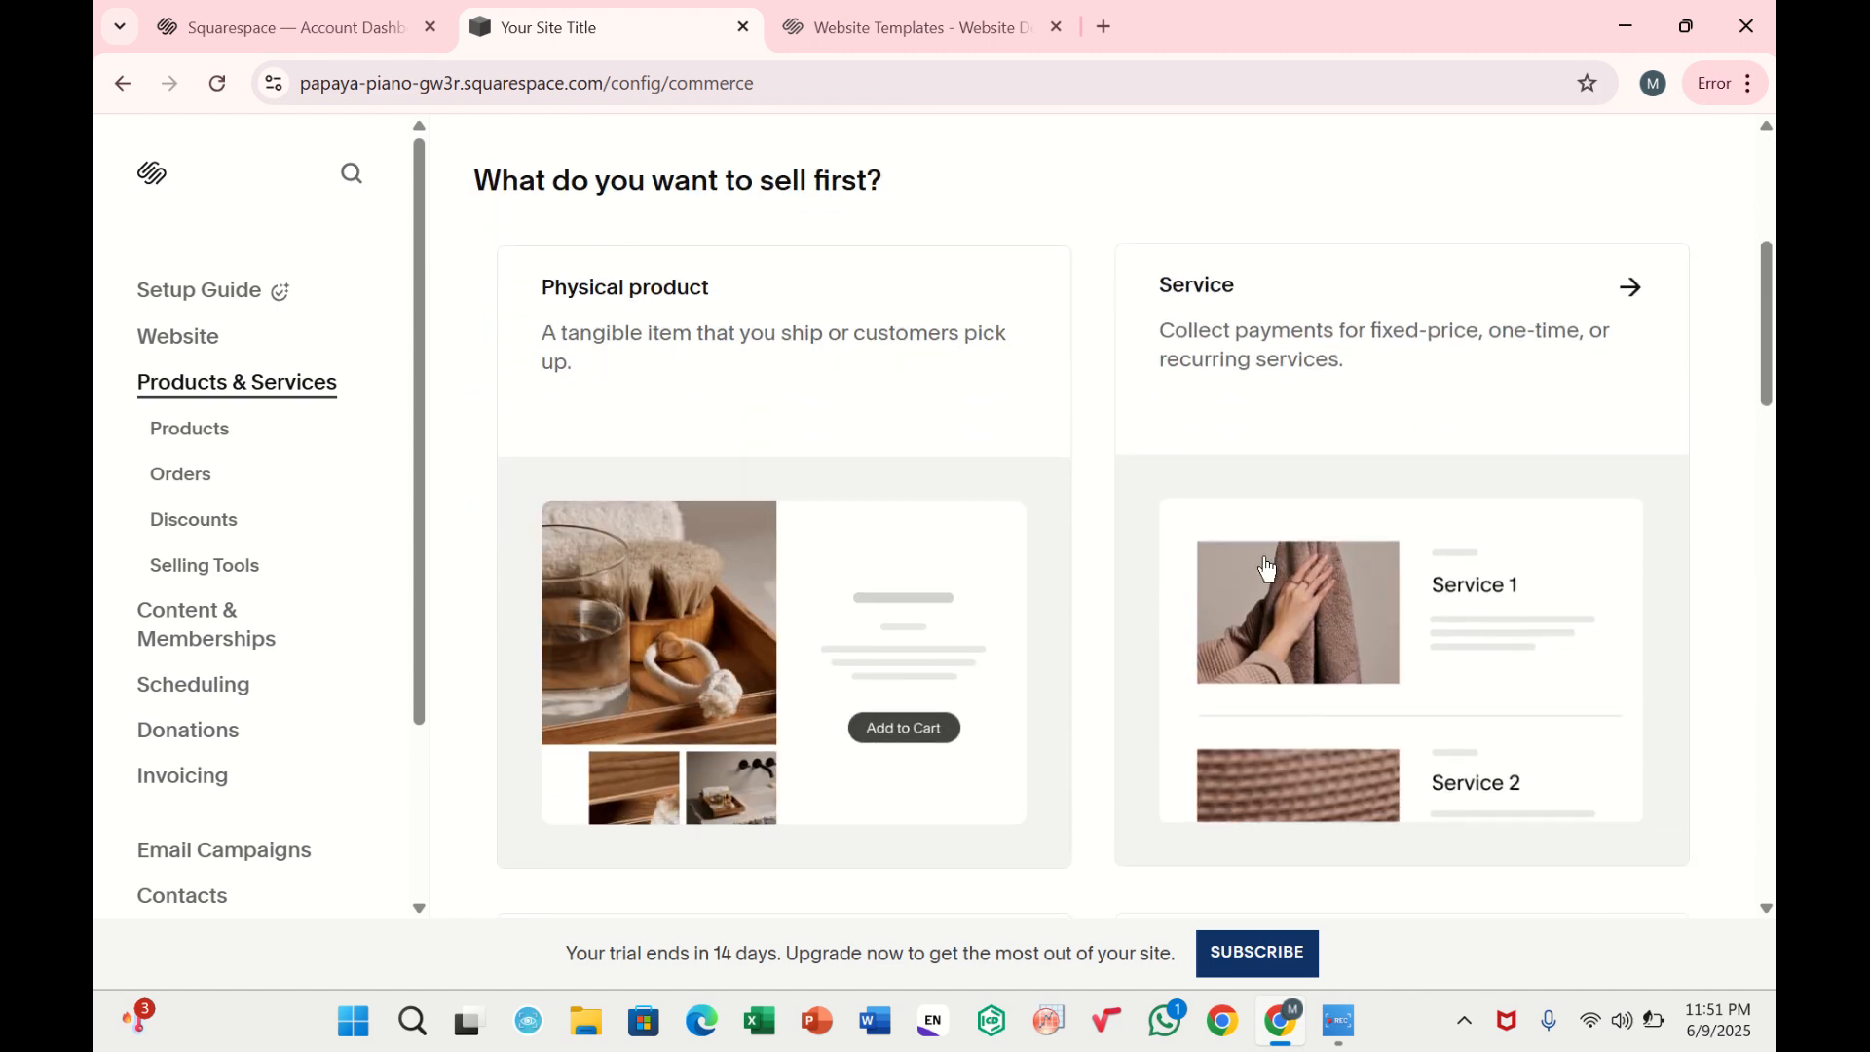
scroll(1266, 568, down, 15)
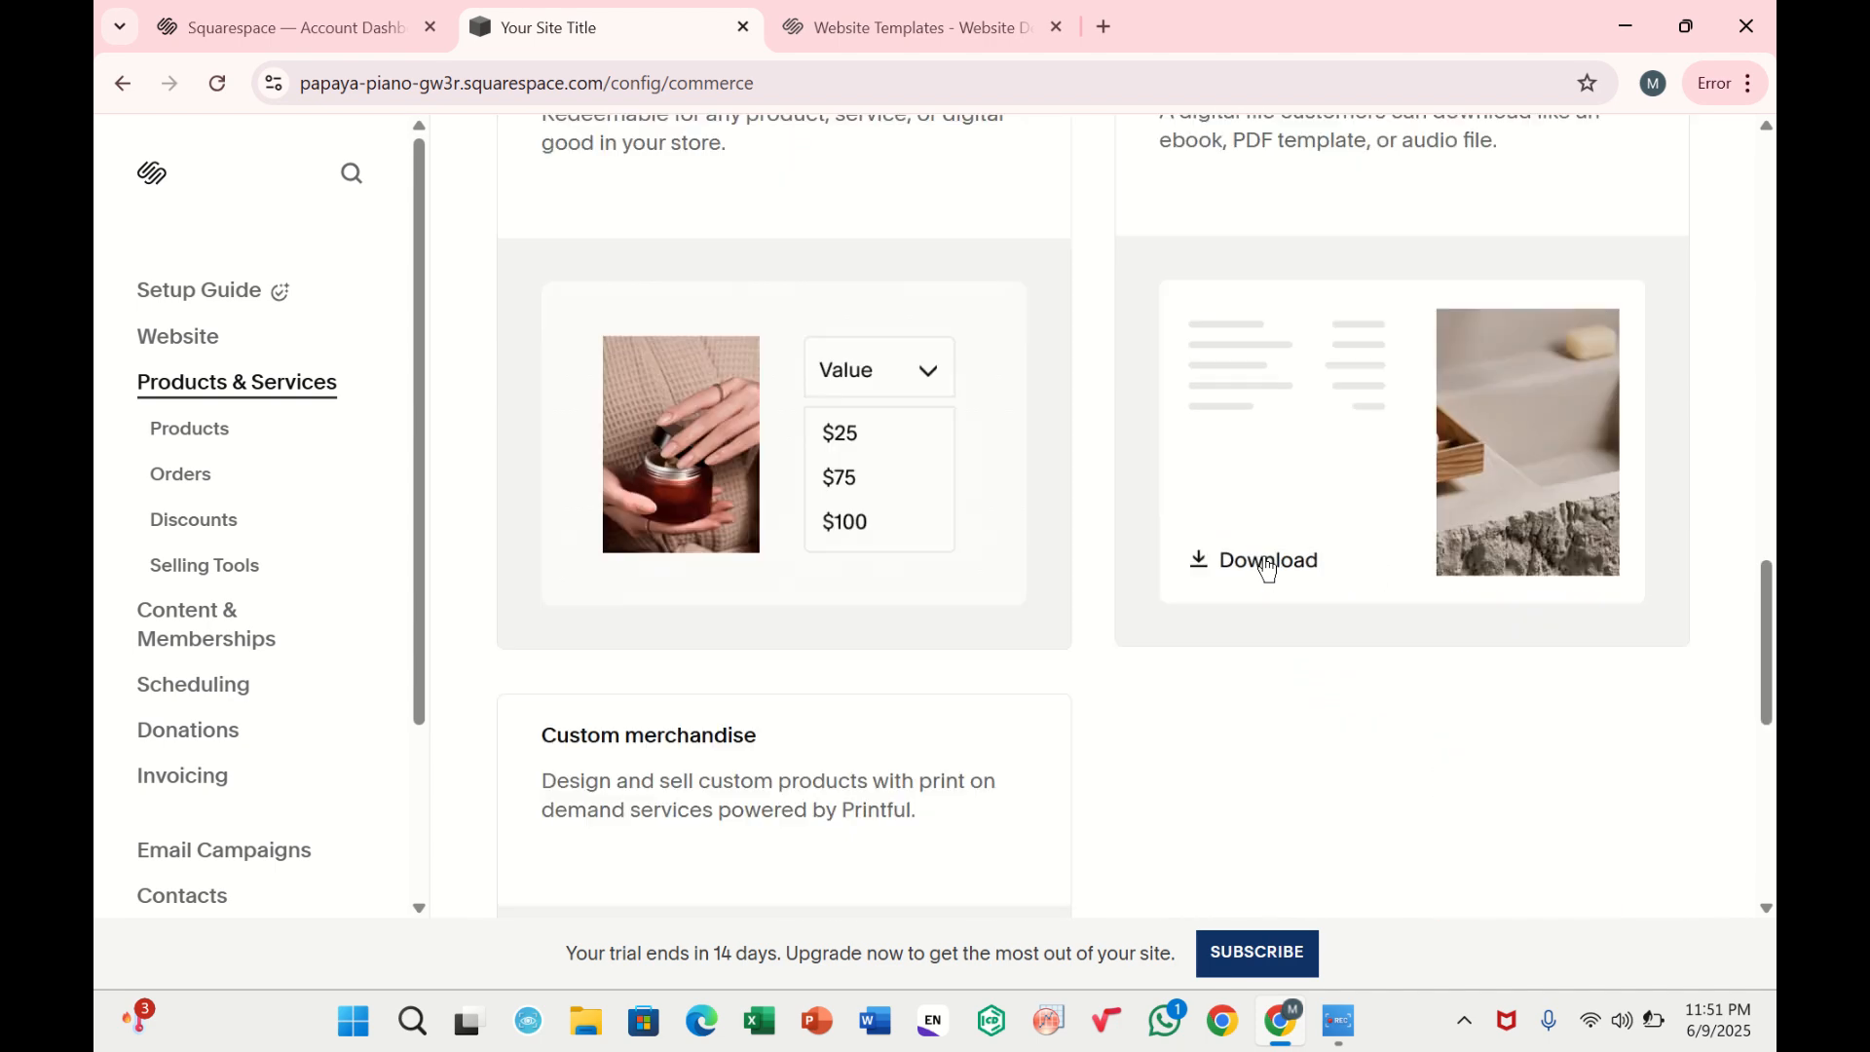
scroll(1266, 567, up, 20)
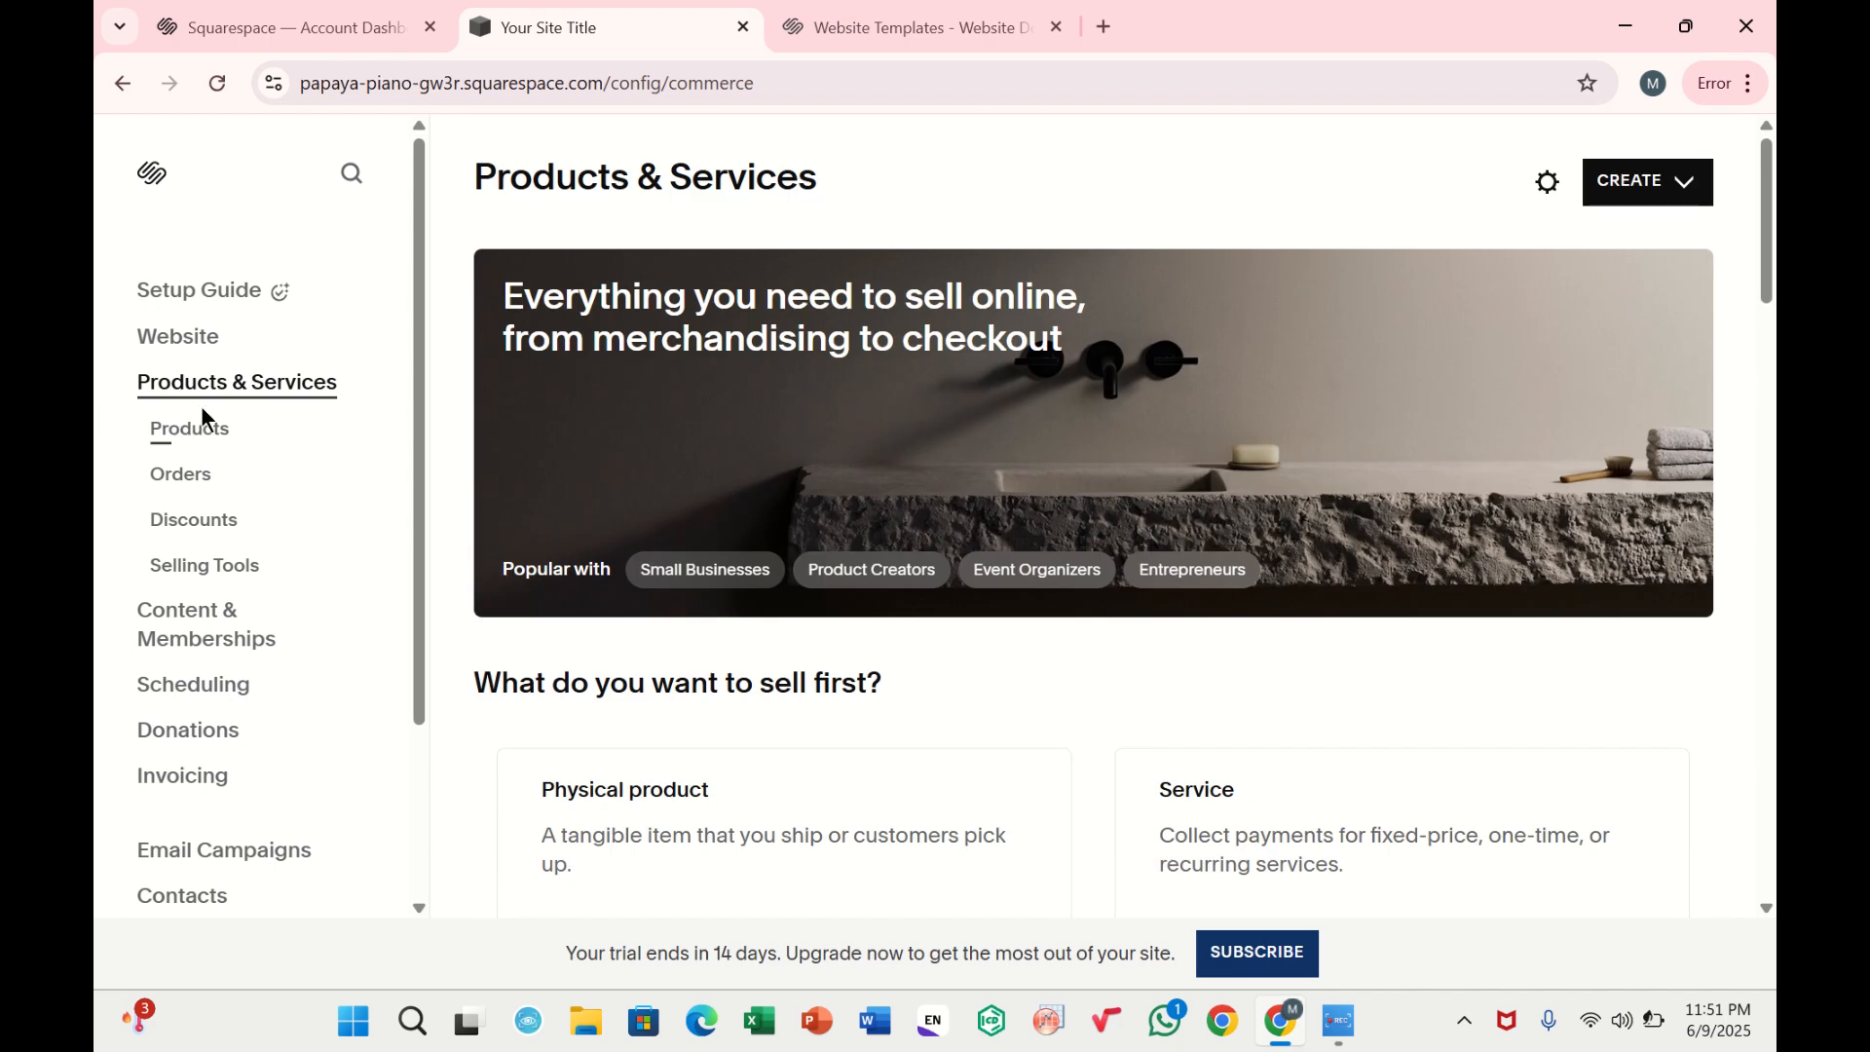
Look through the product list's Physical, Services, Downloads and Gift Cards categories
click(186, 433)
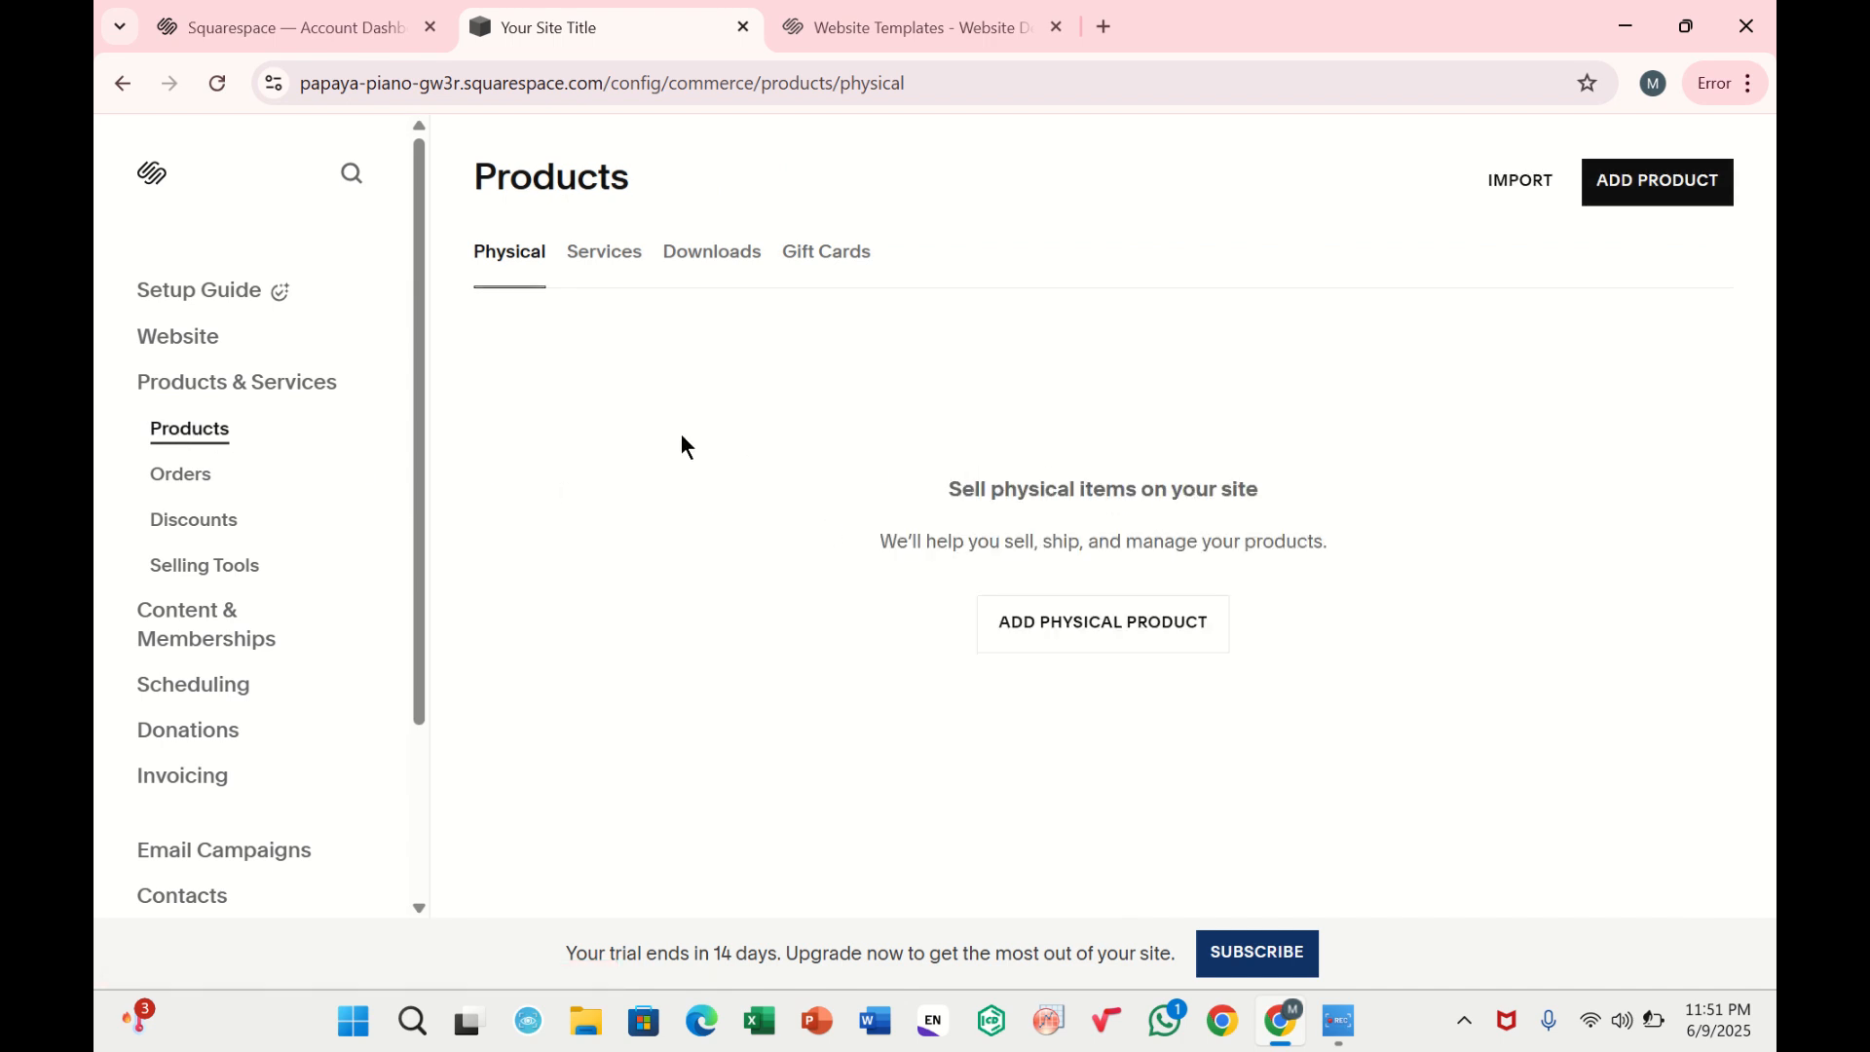
click(614, 243)
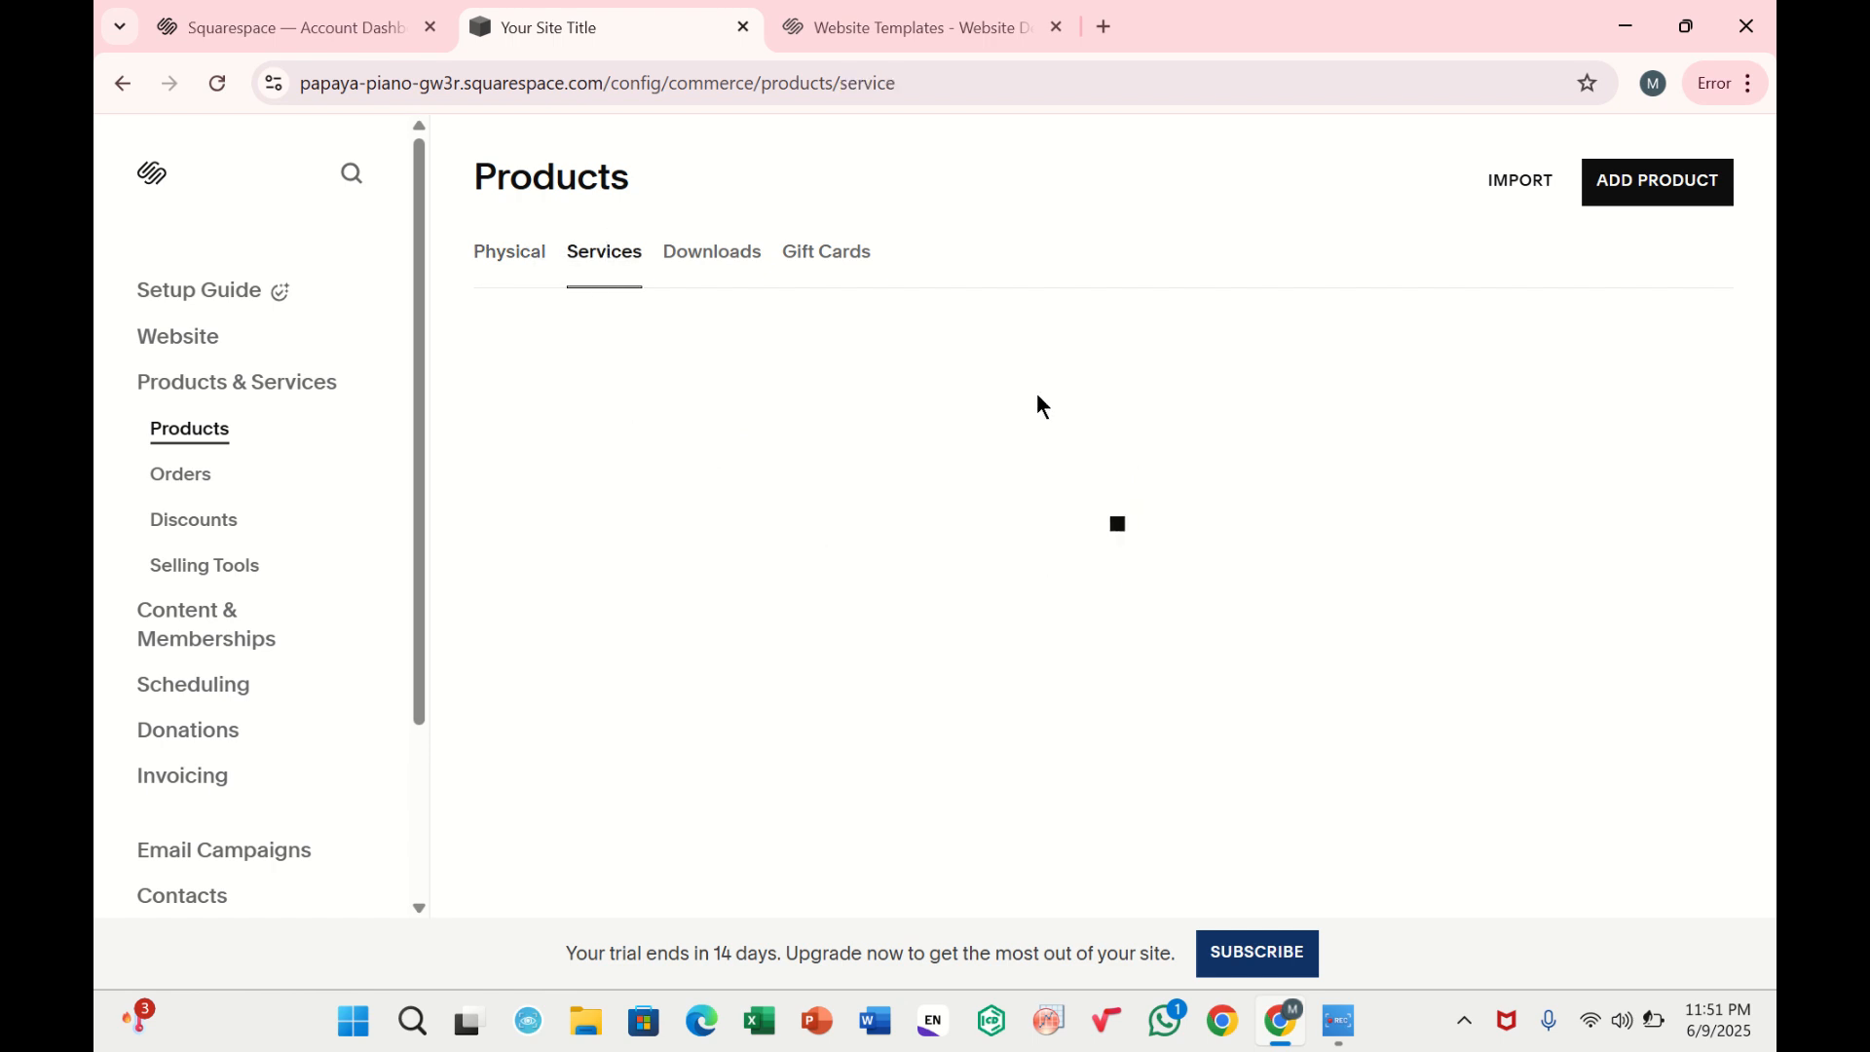
click(718, 251)
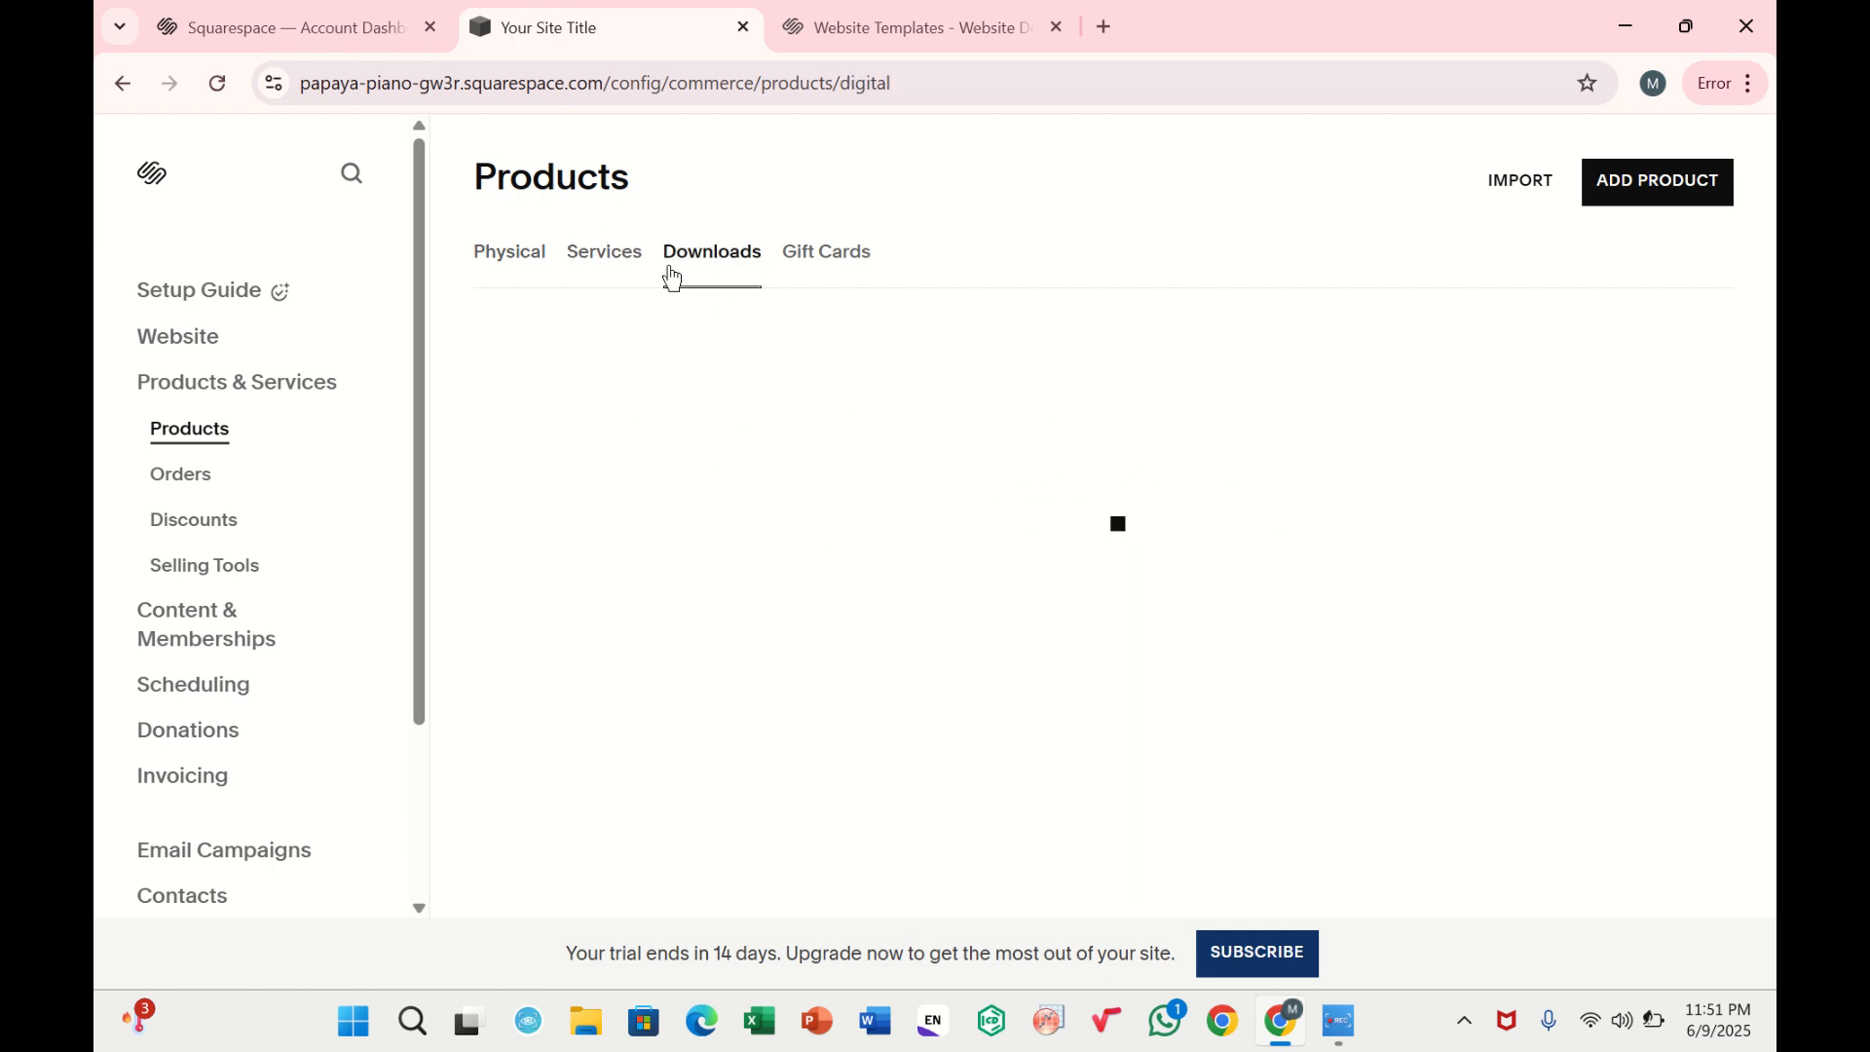
click(830, 251)
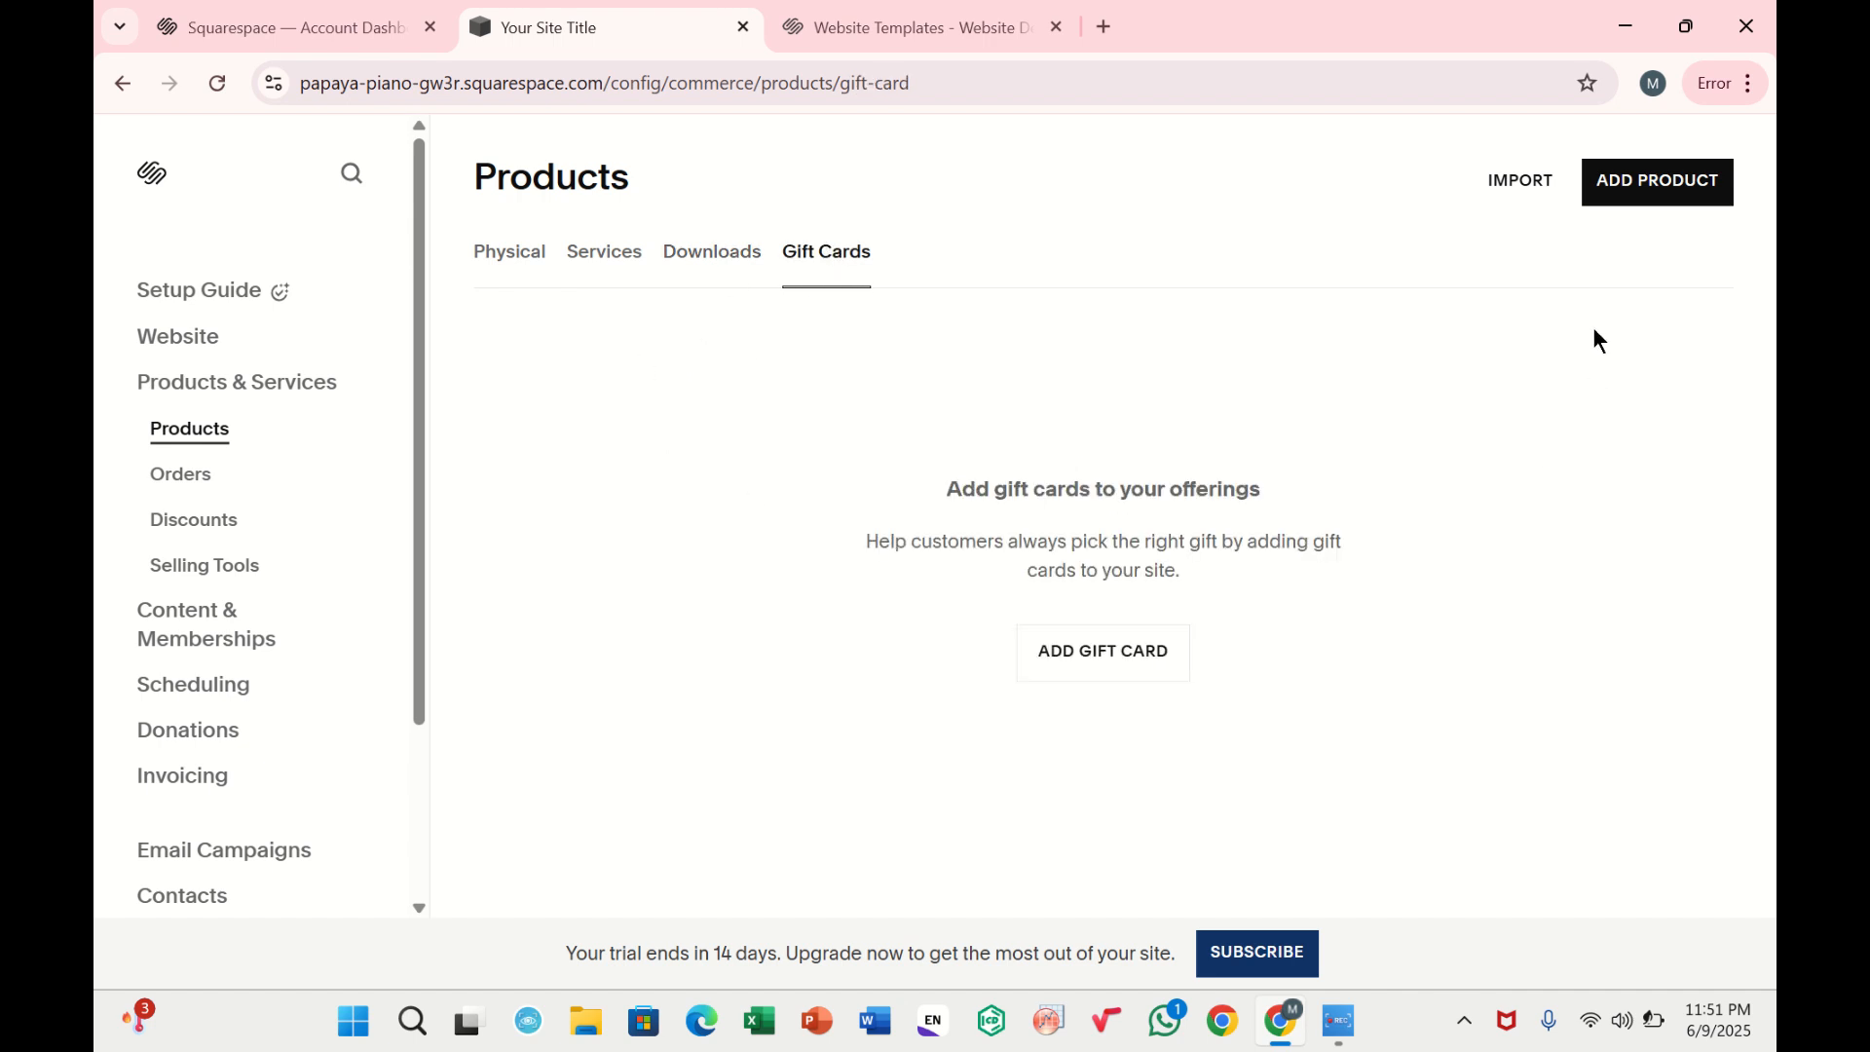
Add a physical product named "abc" without an image and continue to its inventory setup
click(537, 261)
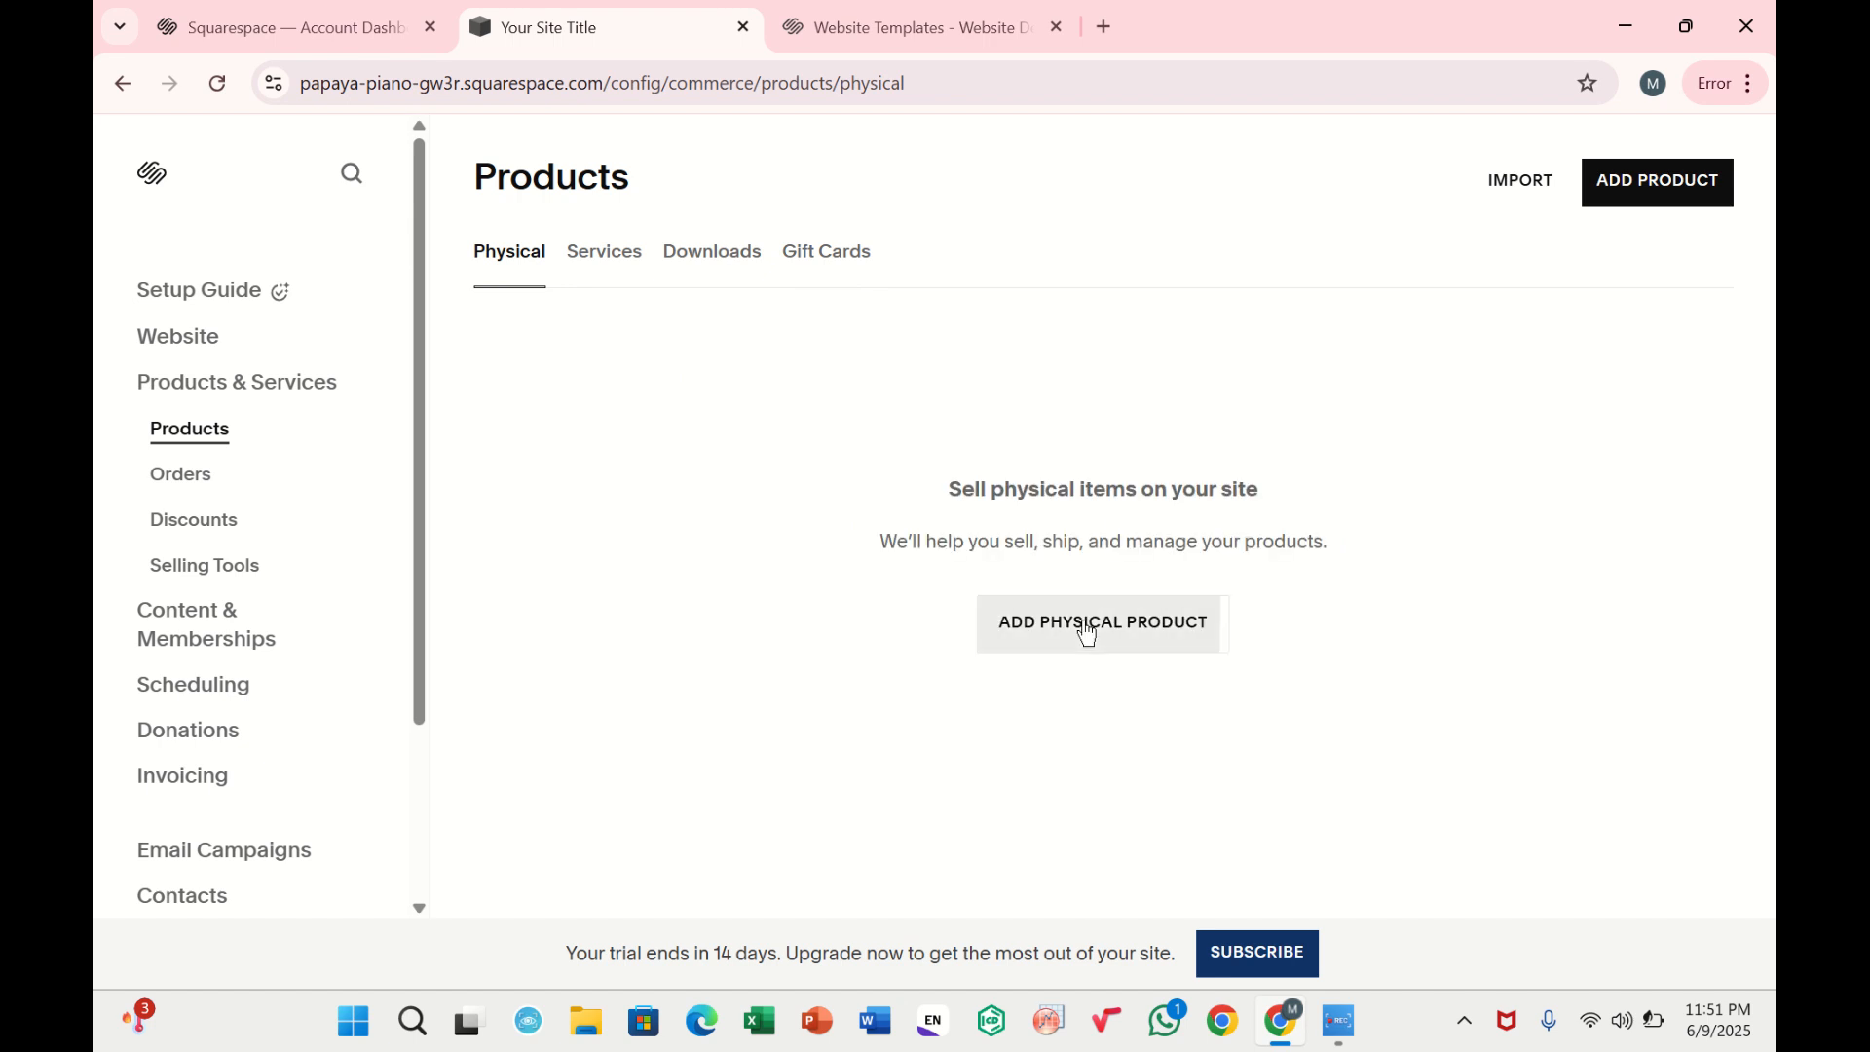
click(1088, 628)
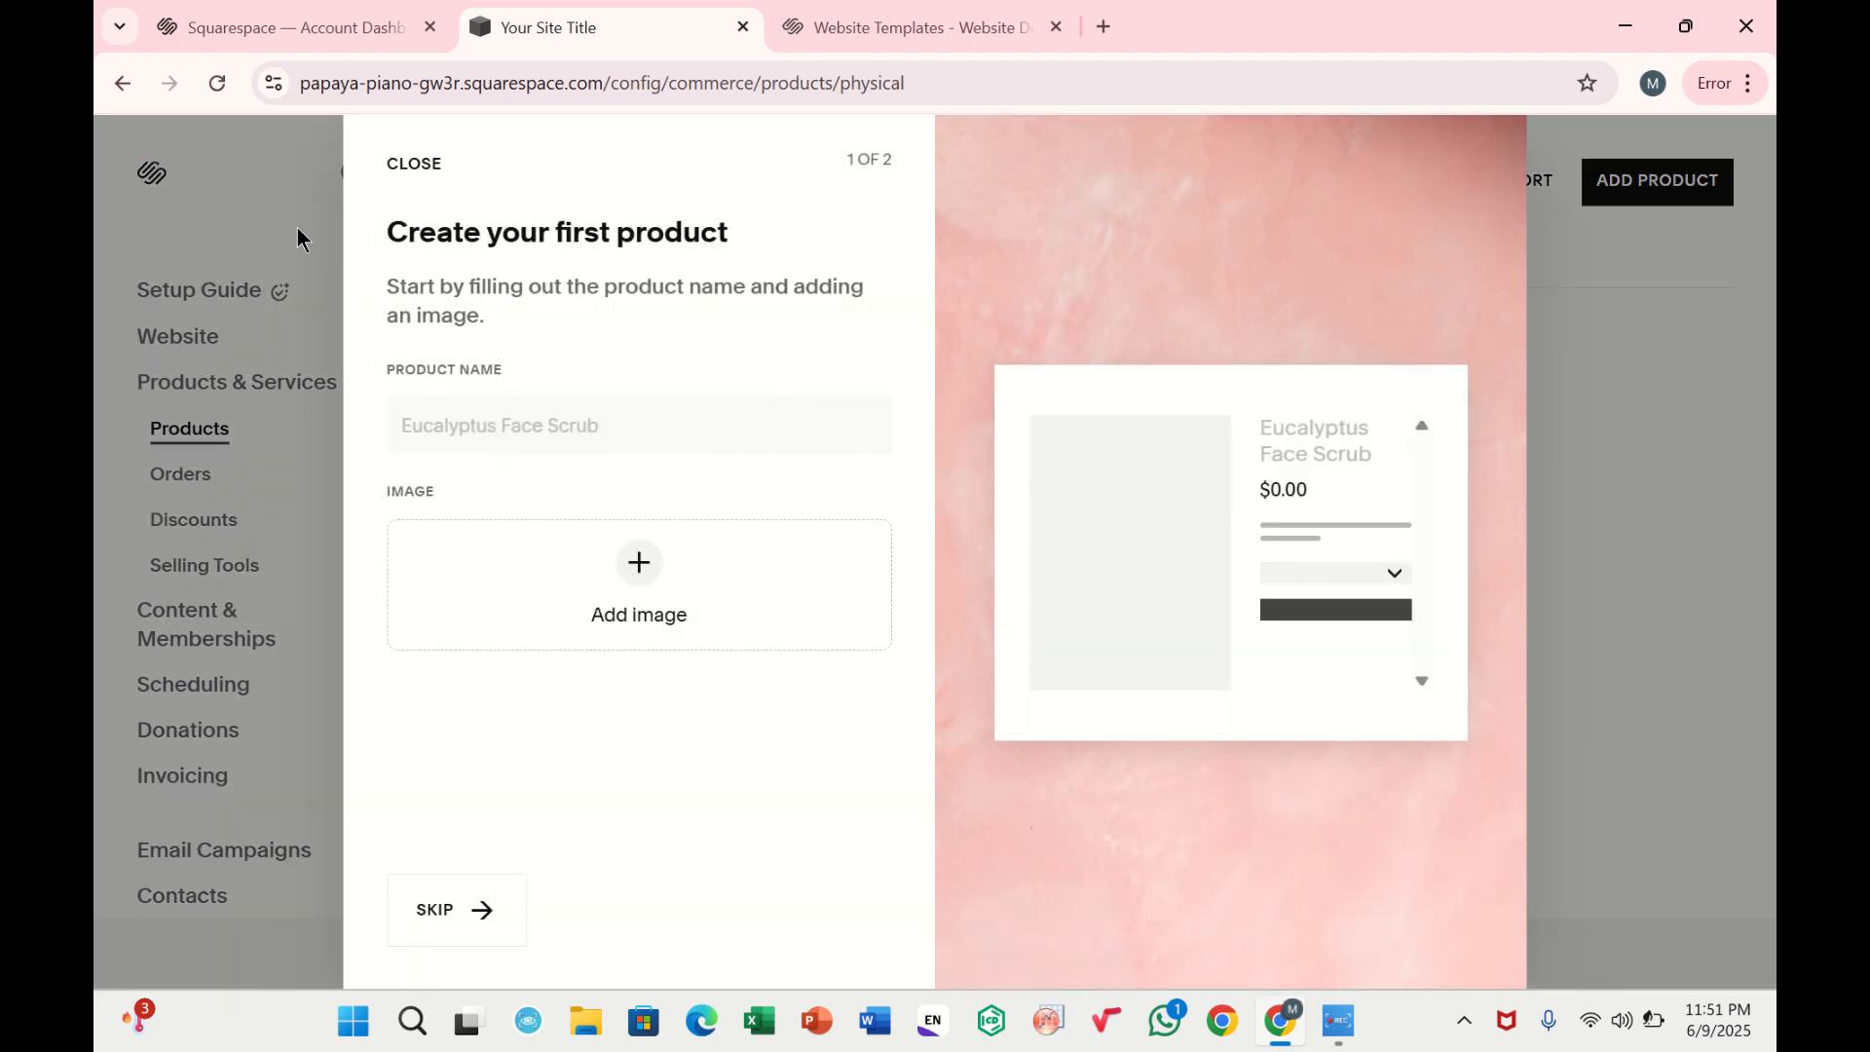
click(431, 429)
text(abc)
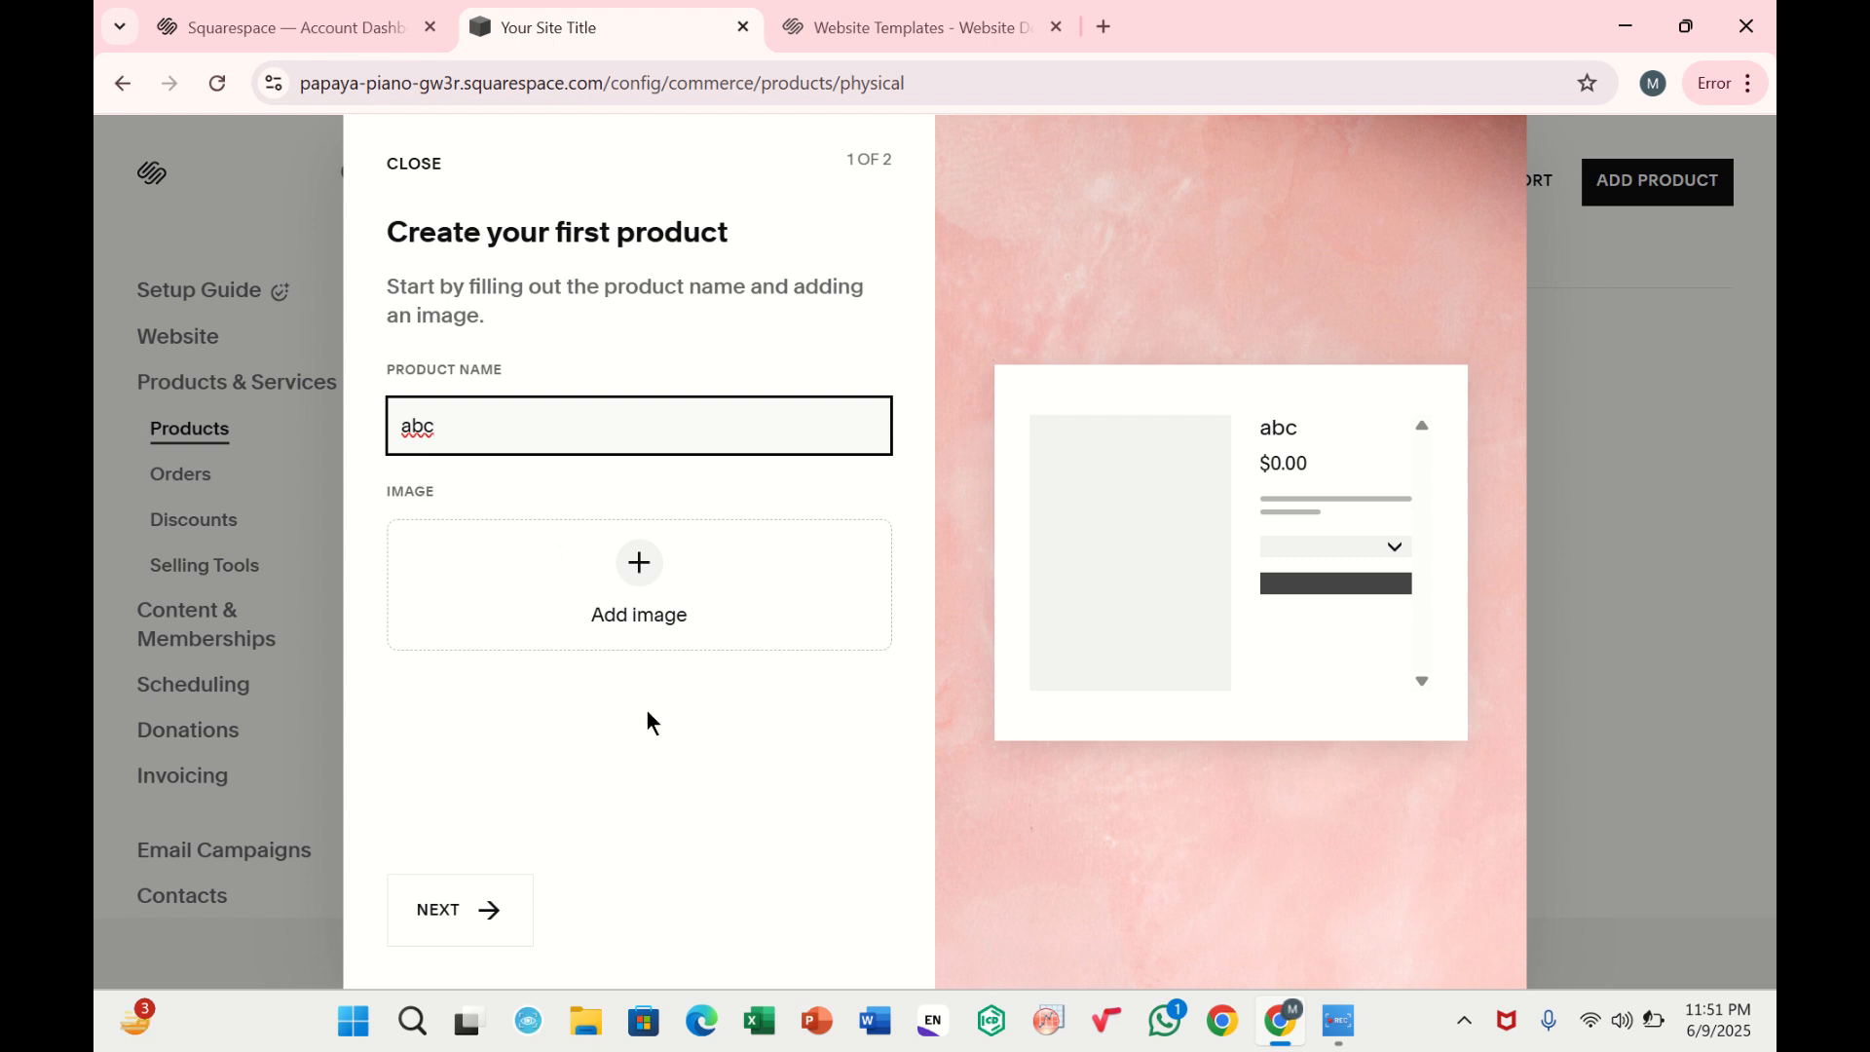
click(443, 934)
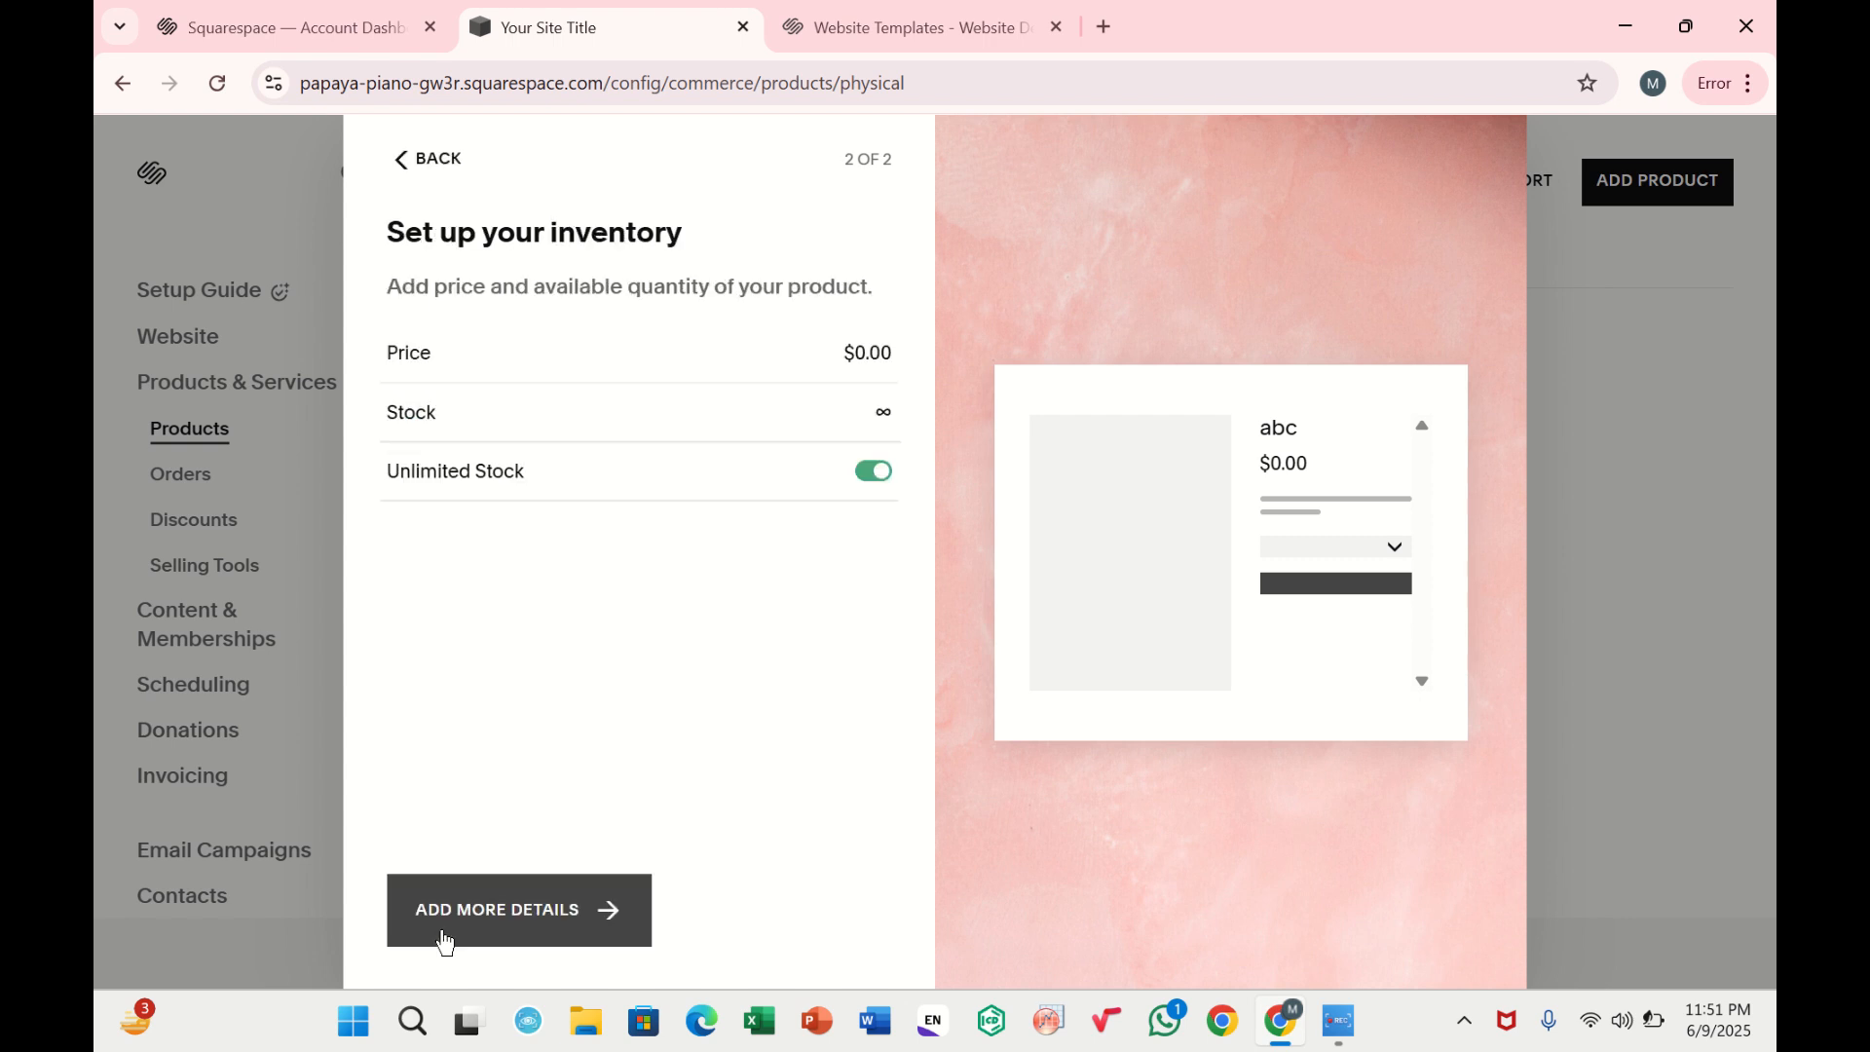
Set the price of product abc to $2.00
click(881, 352)
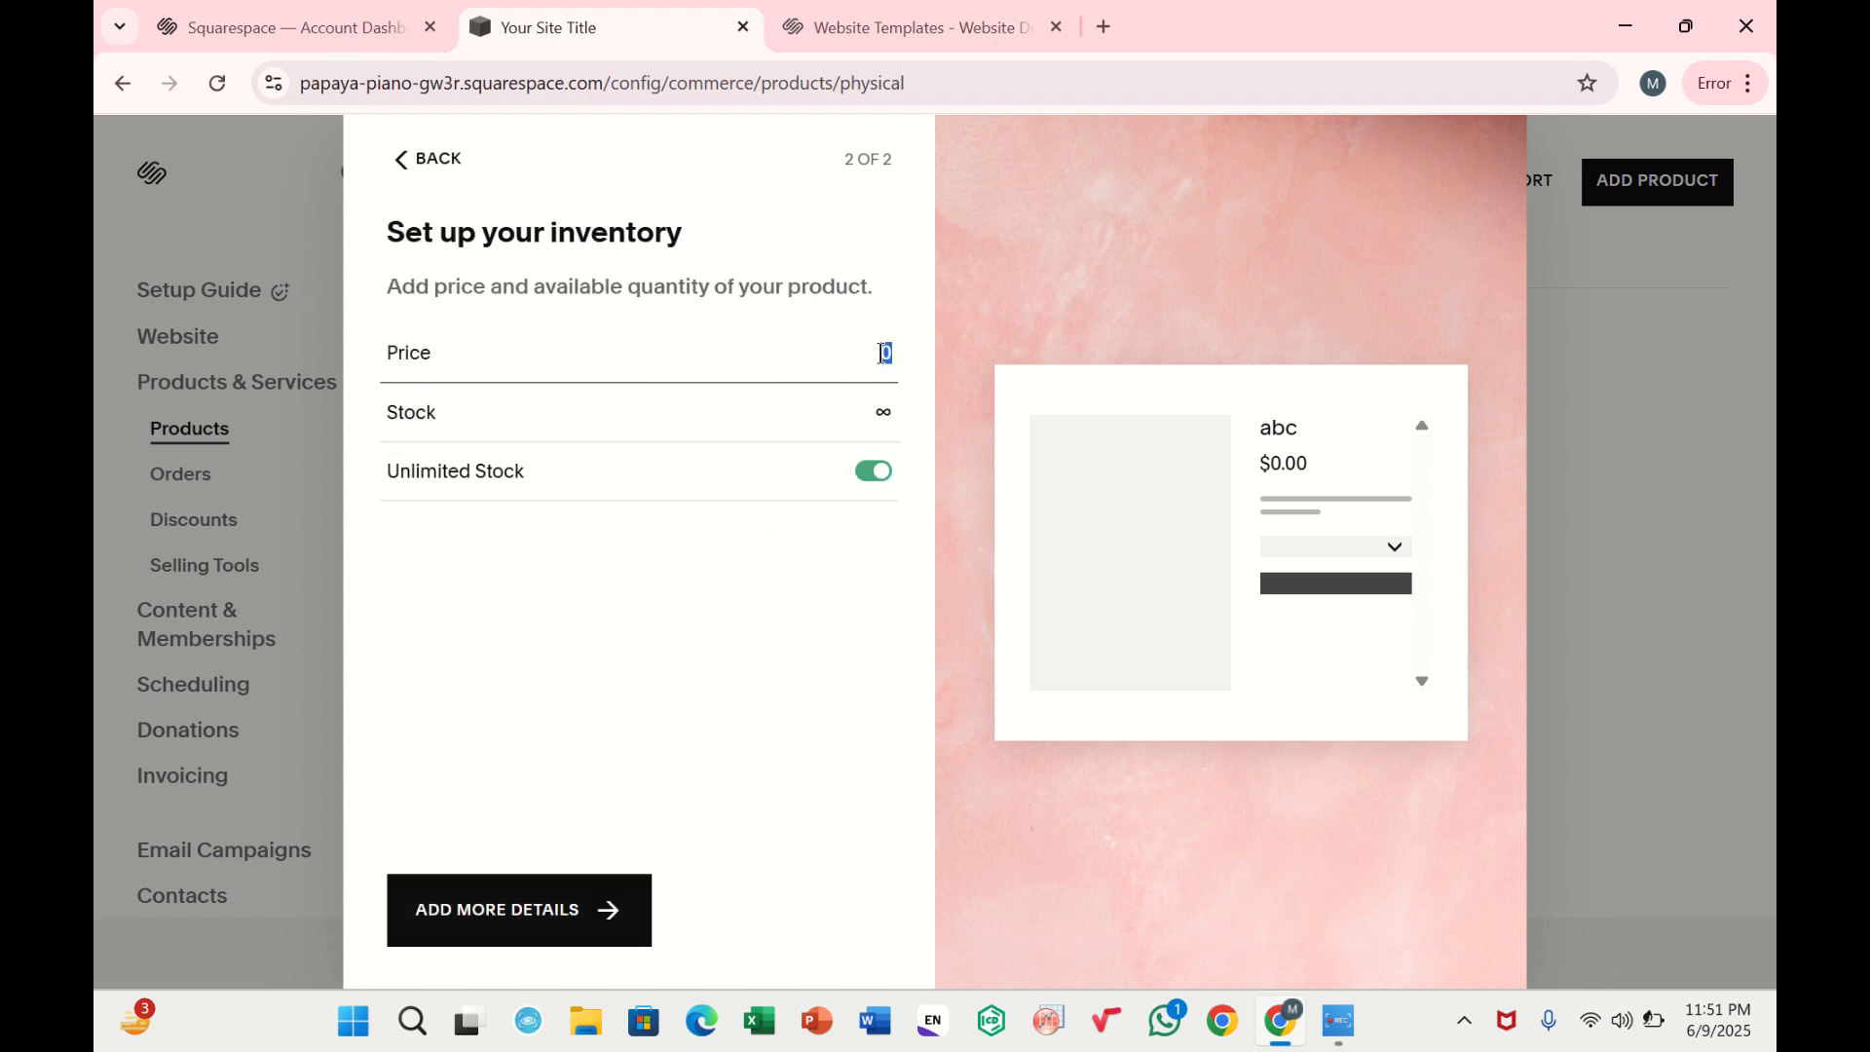
text(2)
click(869, 469)
click(872, 471)
click(898, 376)
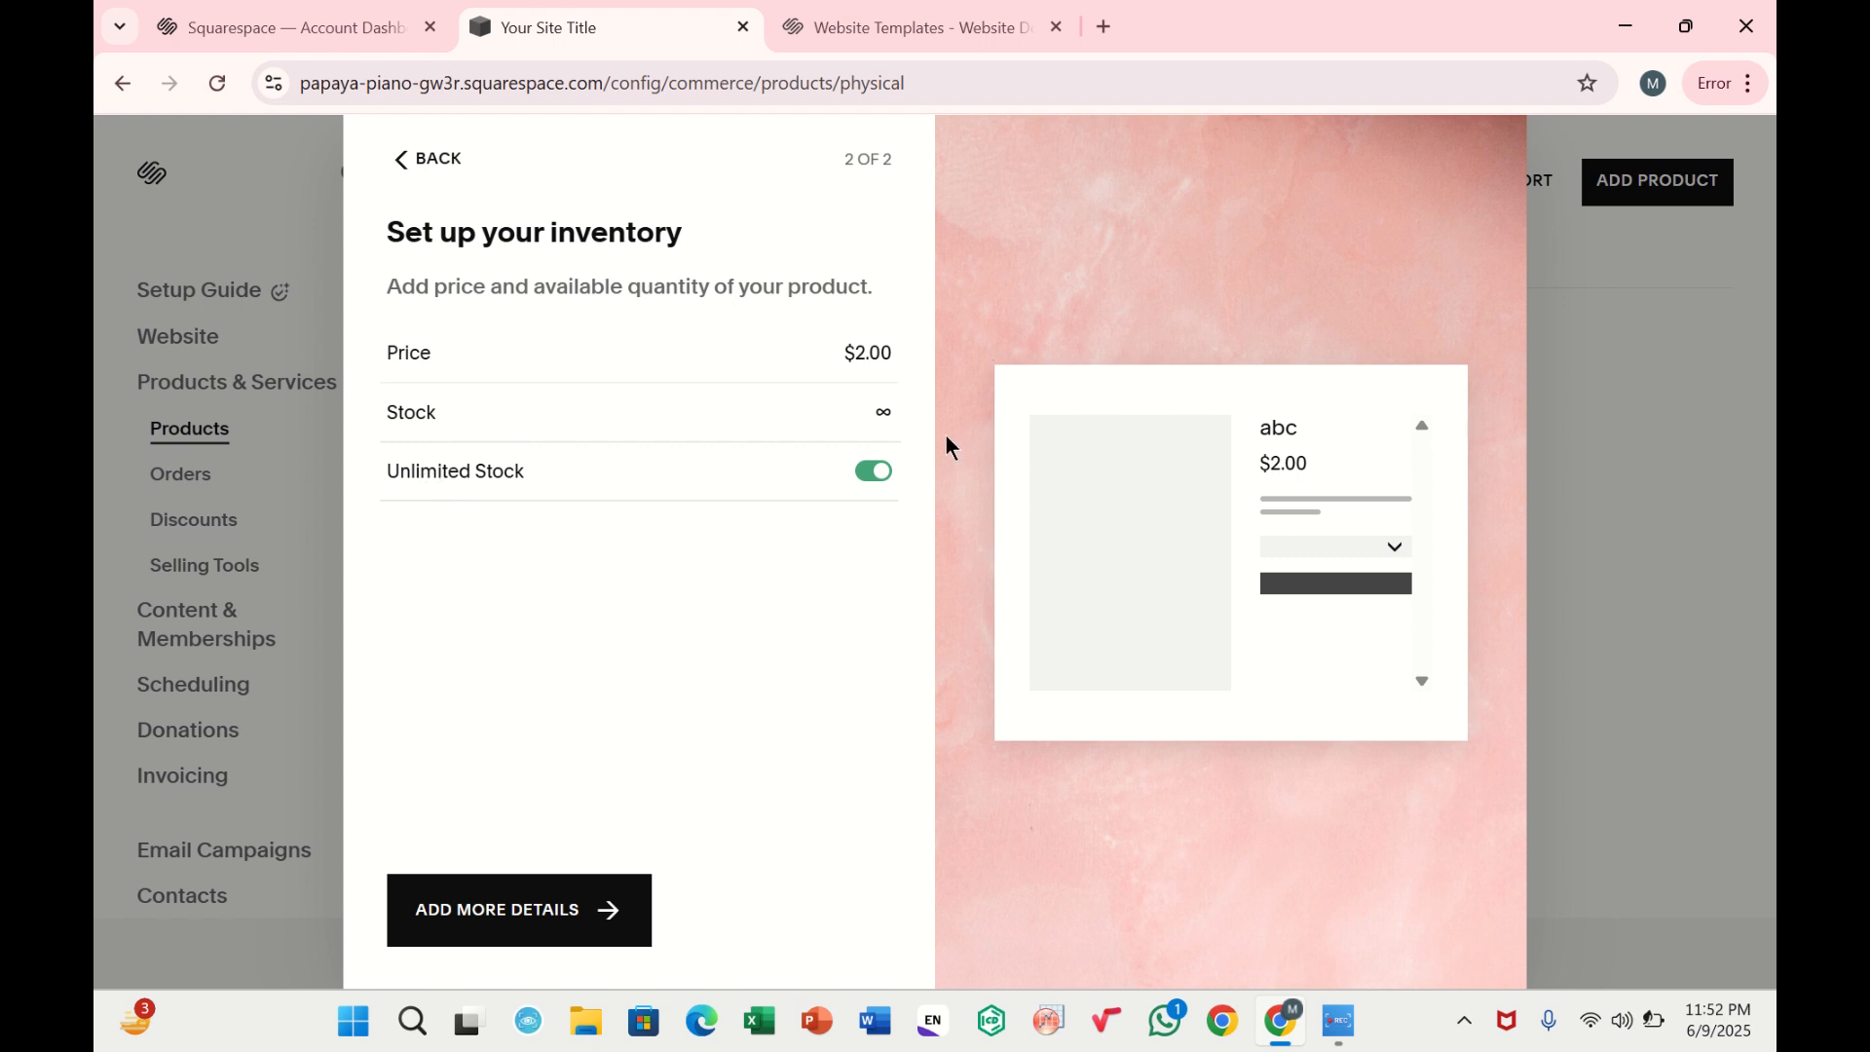
Turn off unlimited stock, set the stock to 3, and continue to the full product details
click(876, 490)
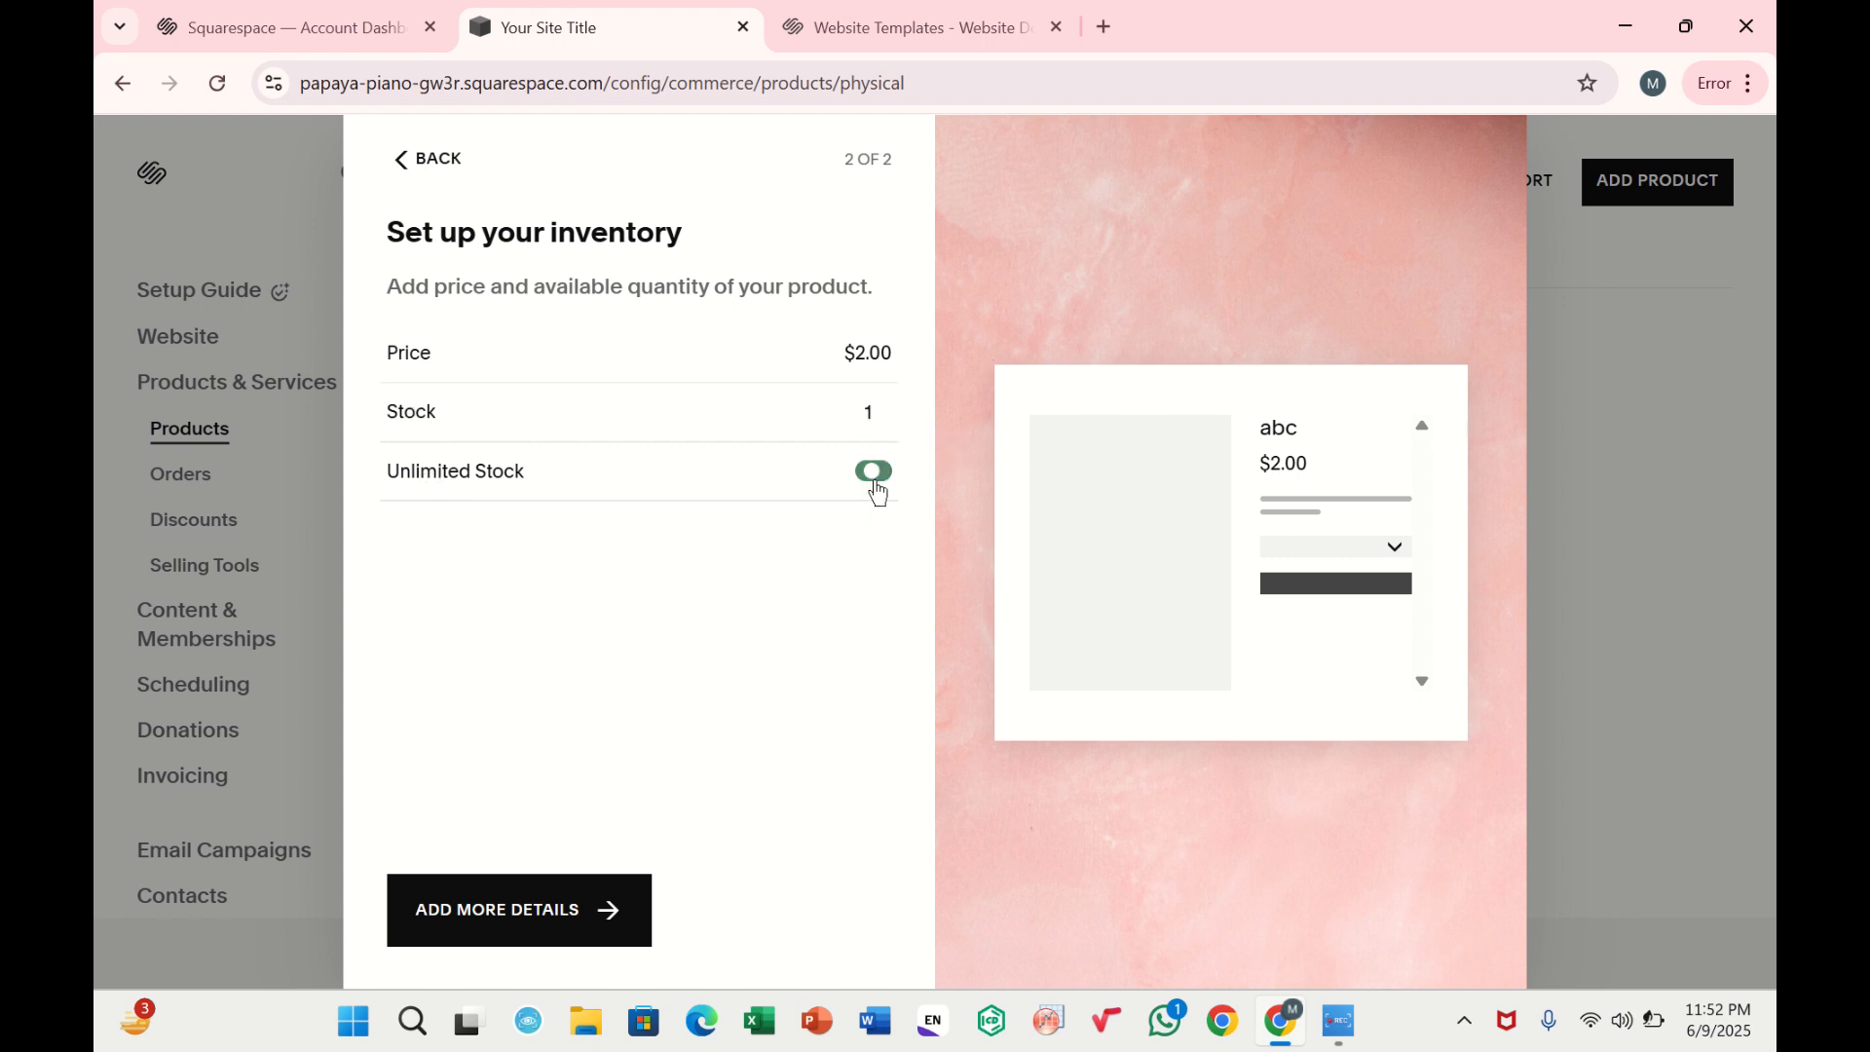
click(877, 407)
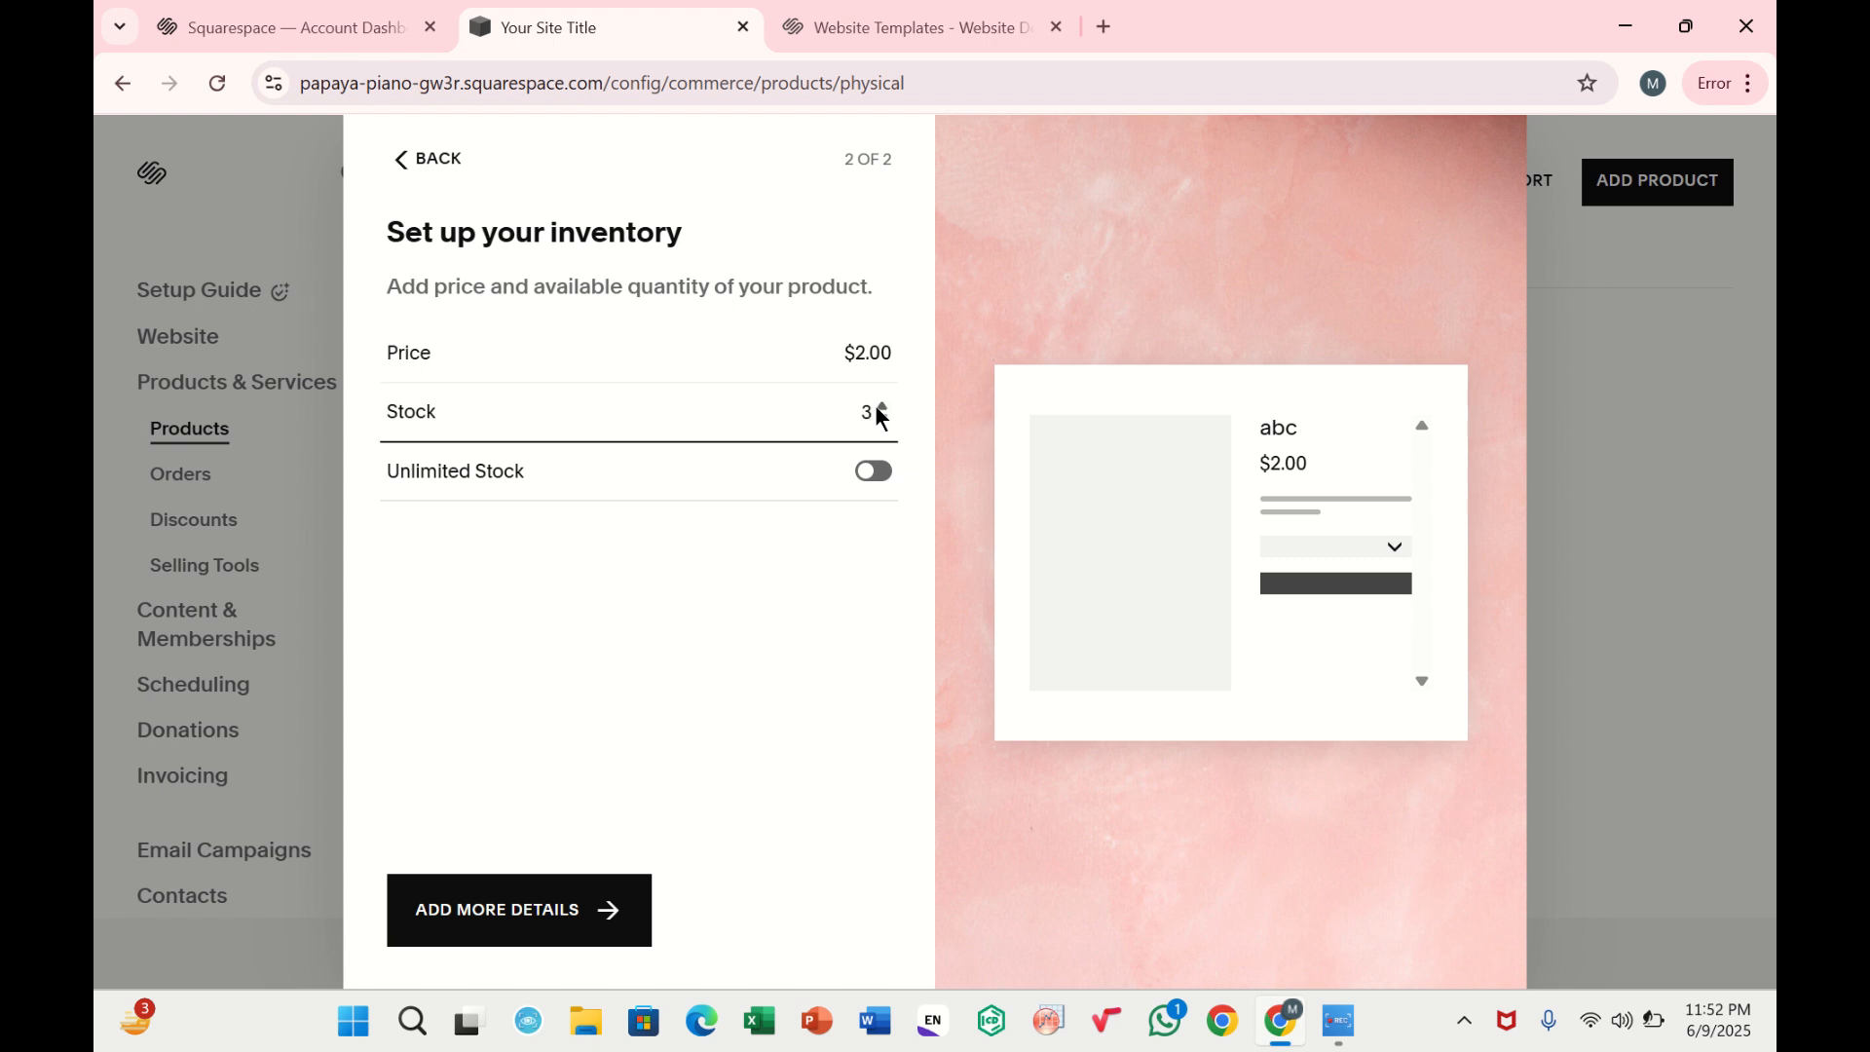
click(481, 936)
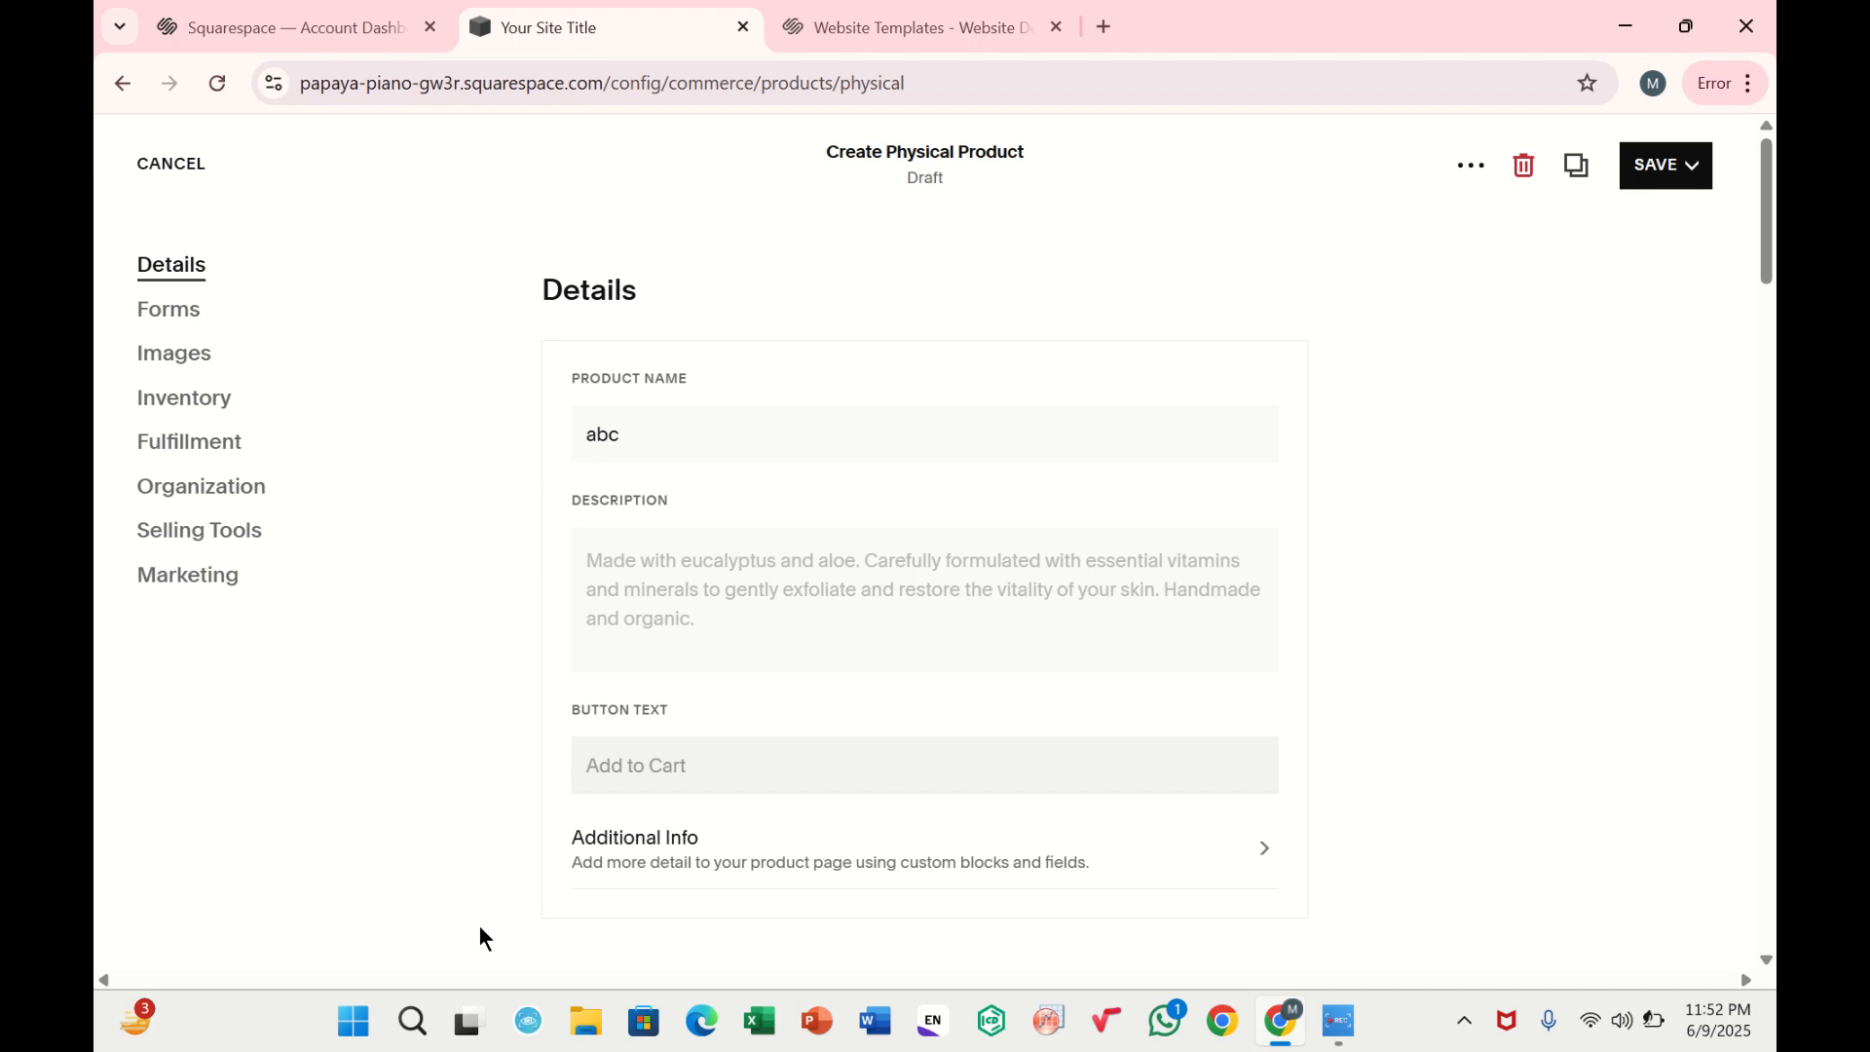
Examine the Organization, Selling Tools and Marketing settings of the new product
click(200, 487)
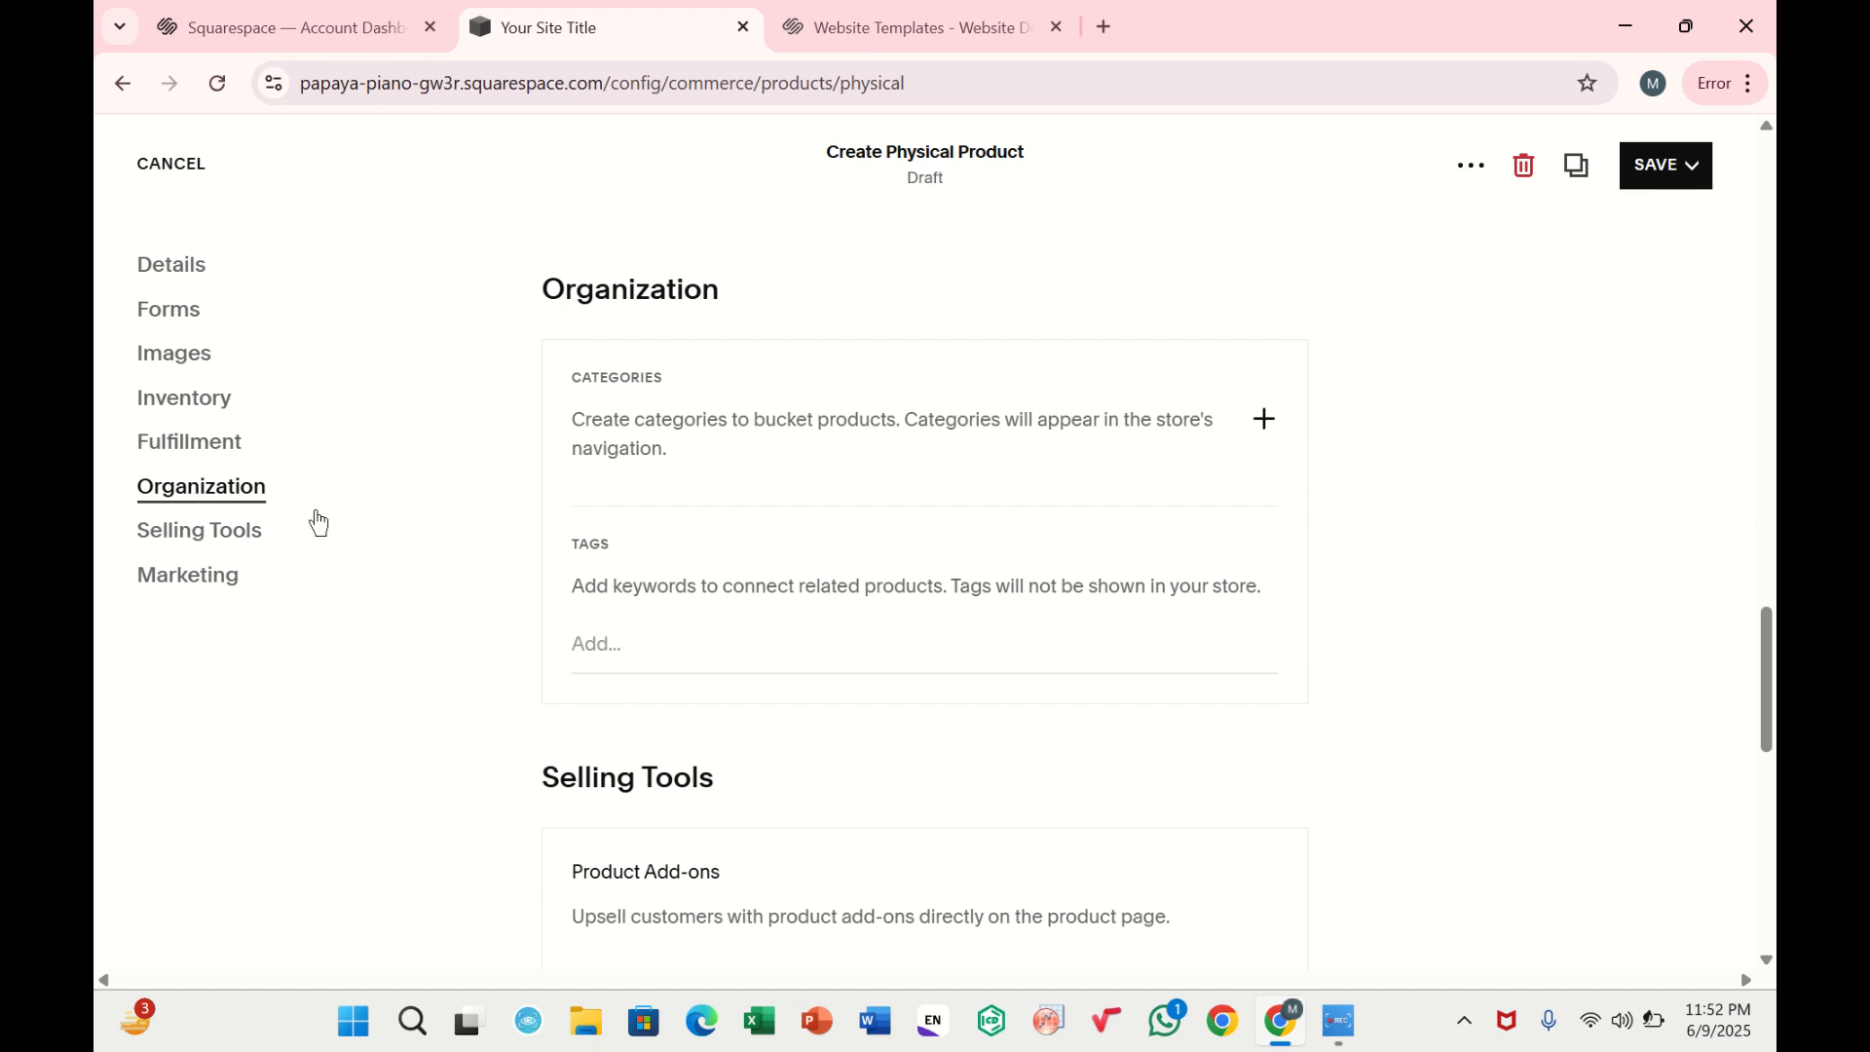
scroll(542, 541, down, 3)
scroll(531, 409, down, 5)
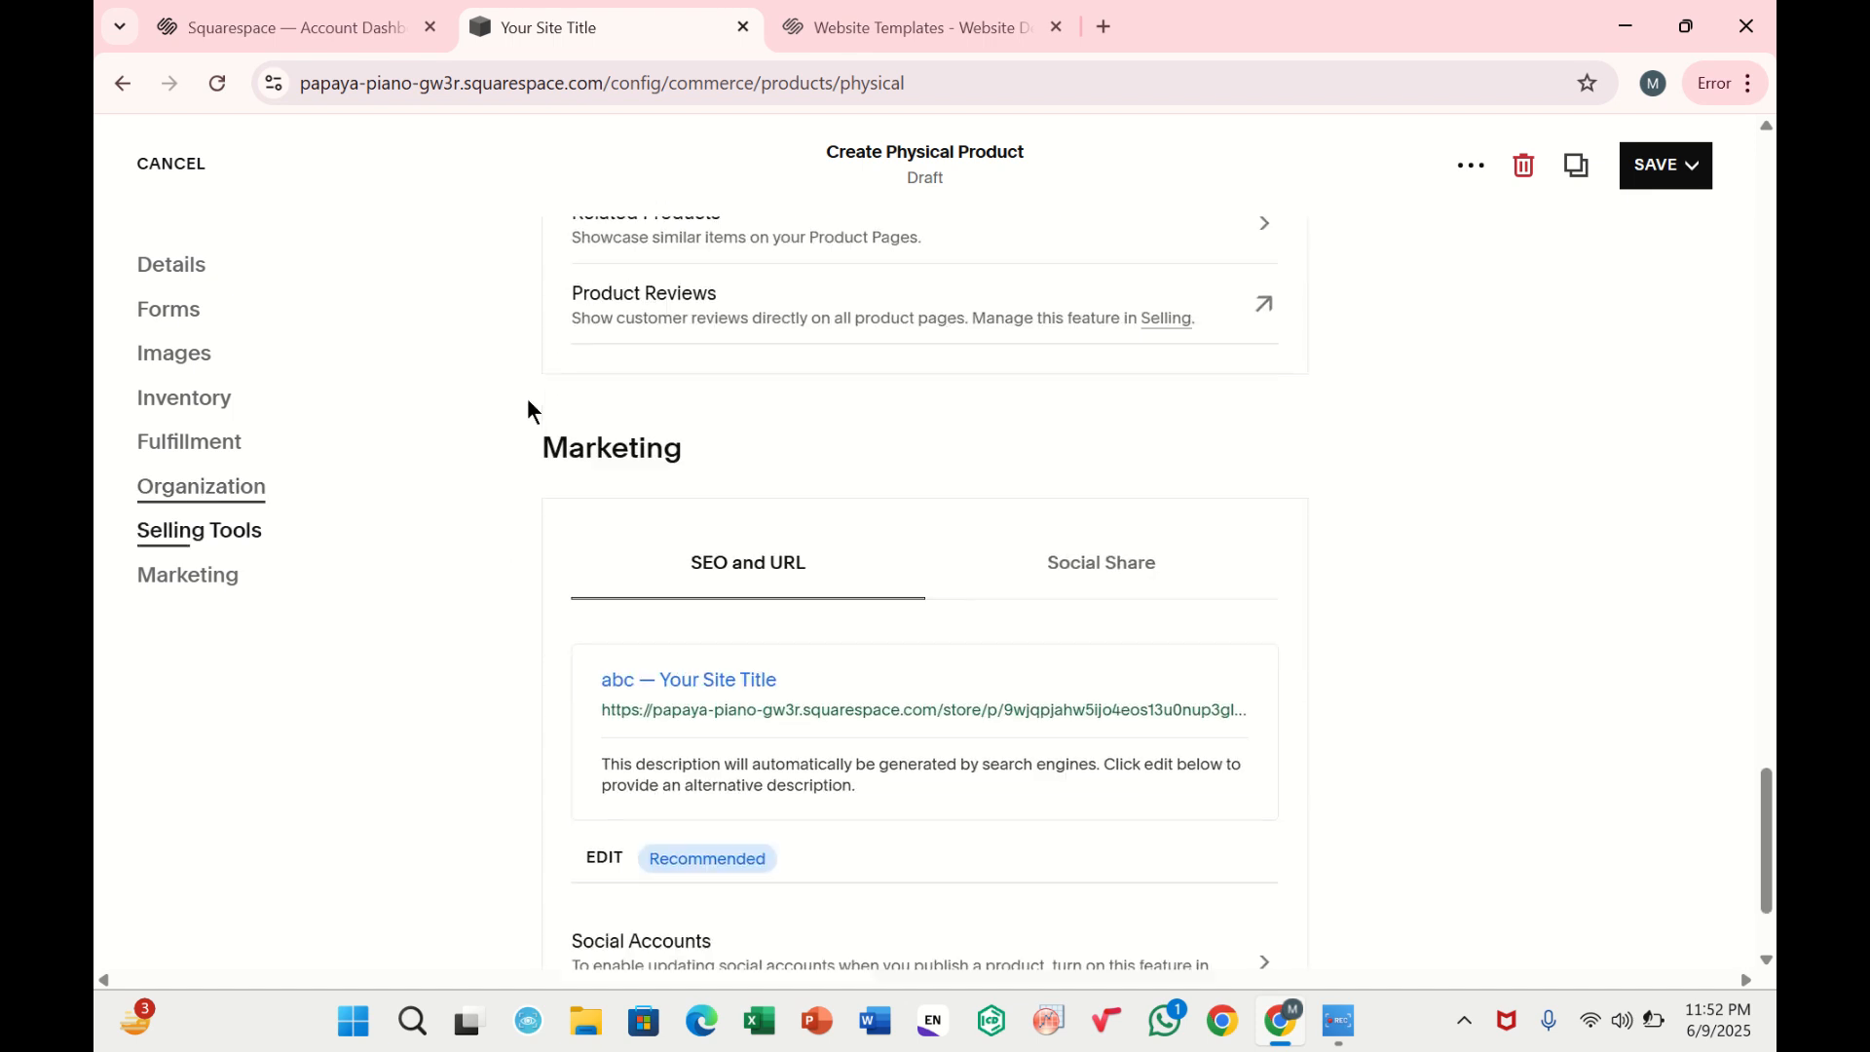
Add the tags "tag1", "123" and "abcfgh" to product abc in its Organization settings
scroll(527, 399, up, 8)
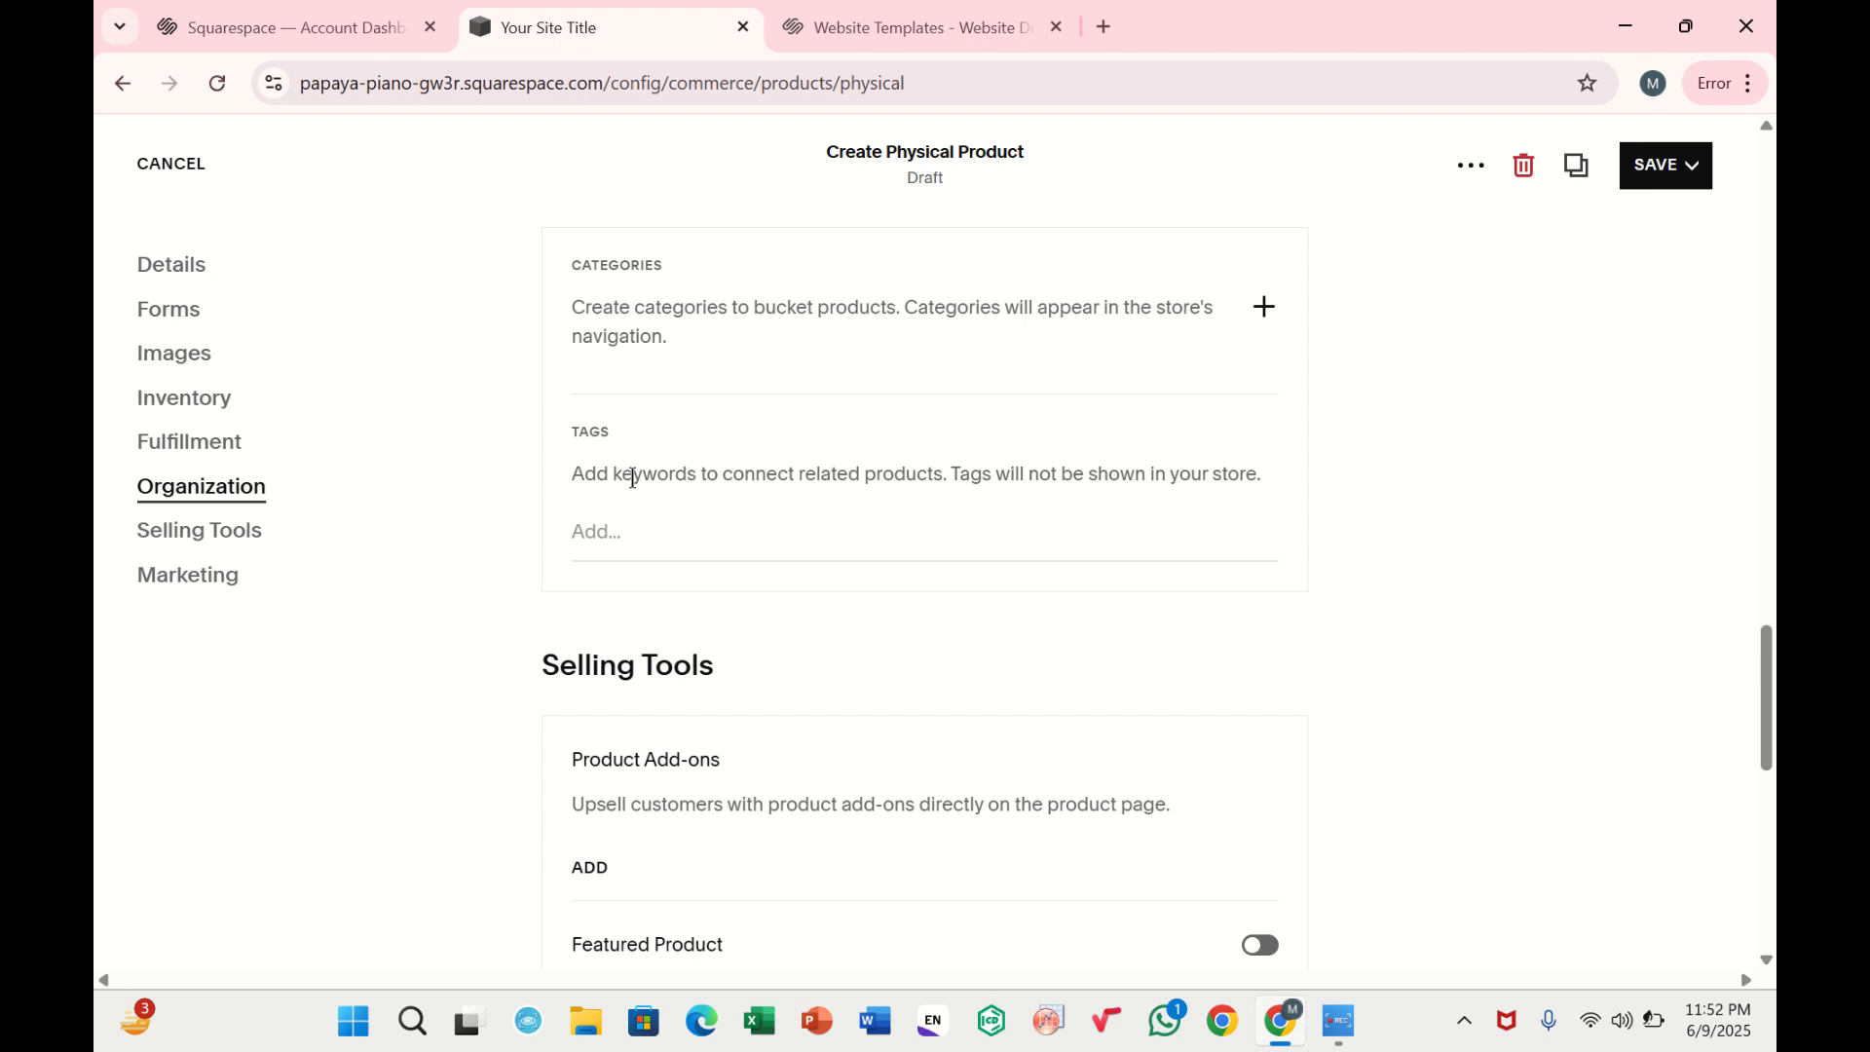
click(607, 533)
text(tag1)
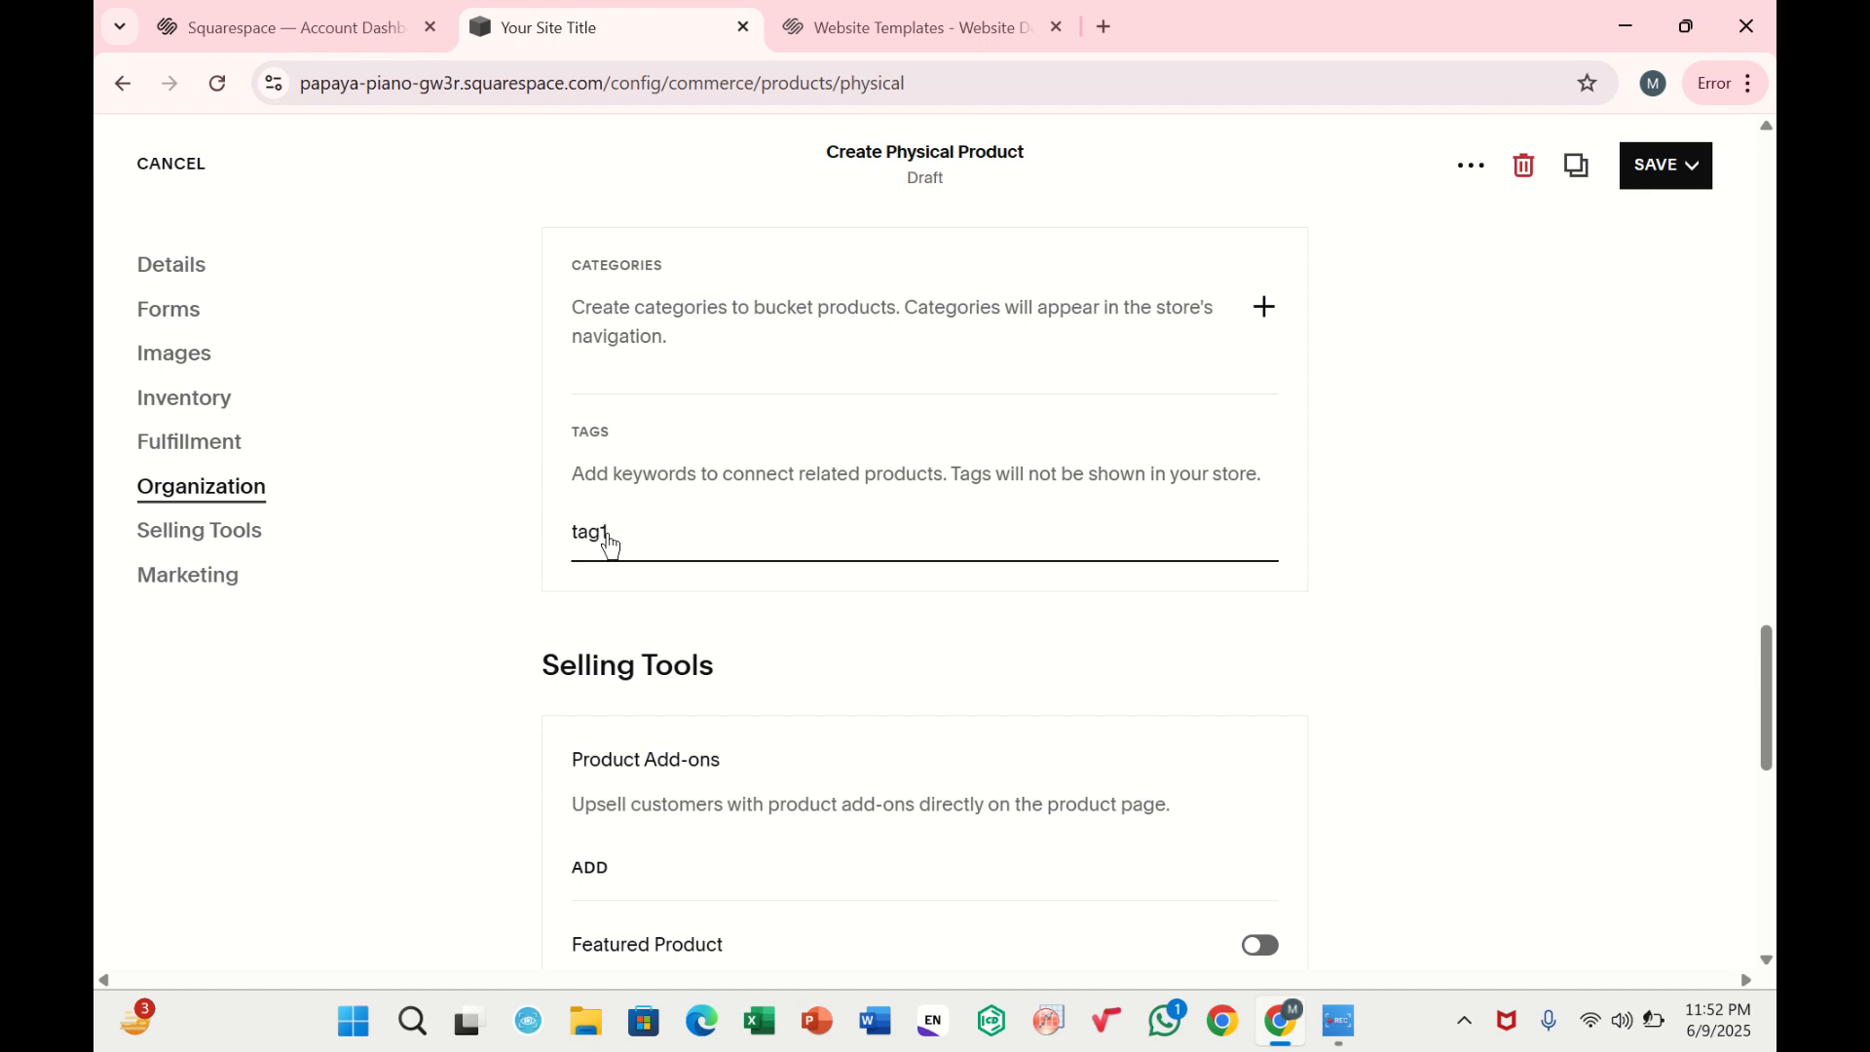
key(Return)
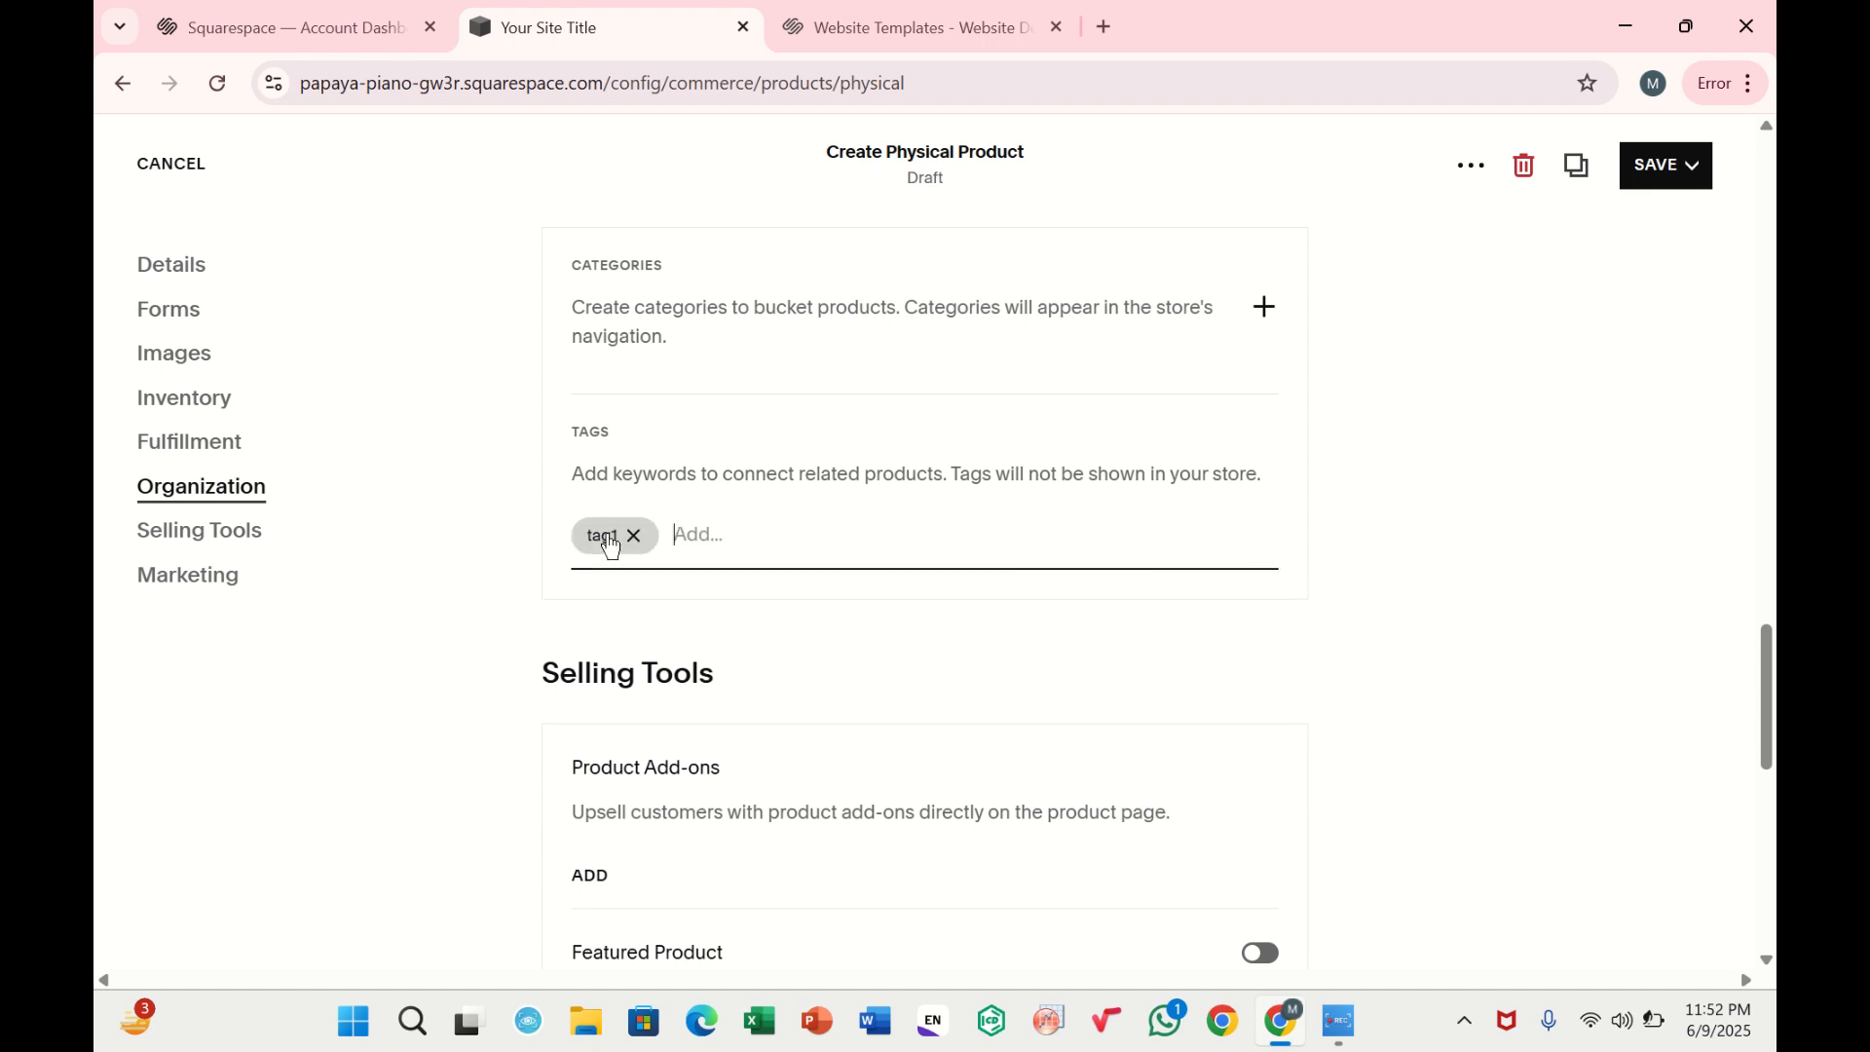
text(123)
key(Return)
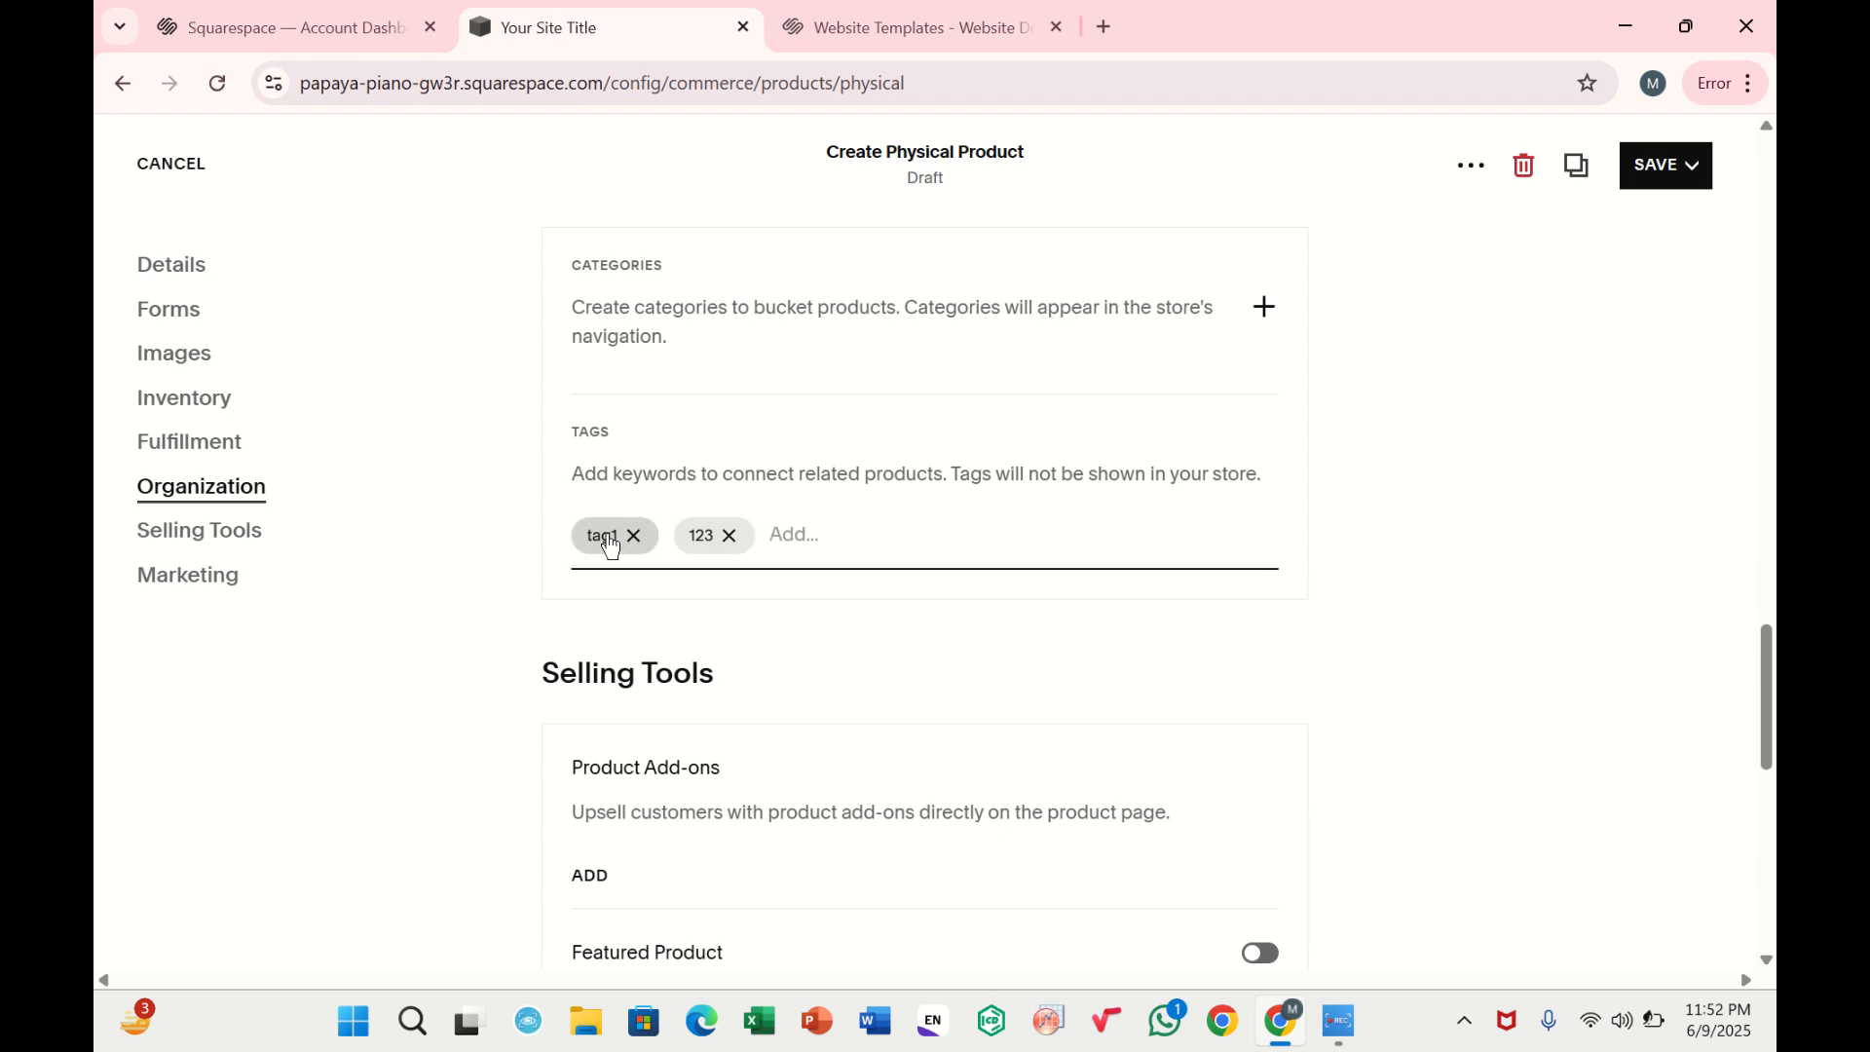
text(abcfgh)
key(Return)
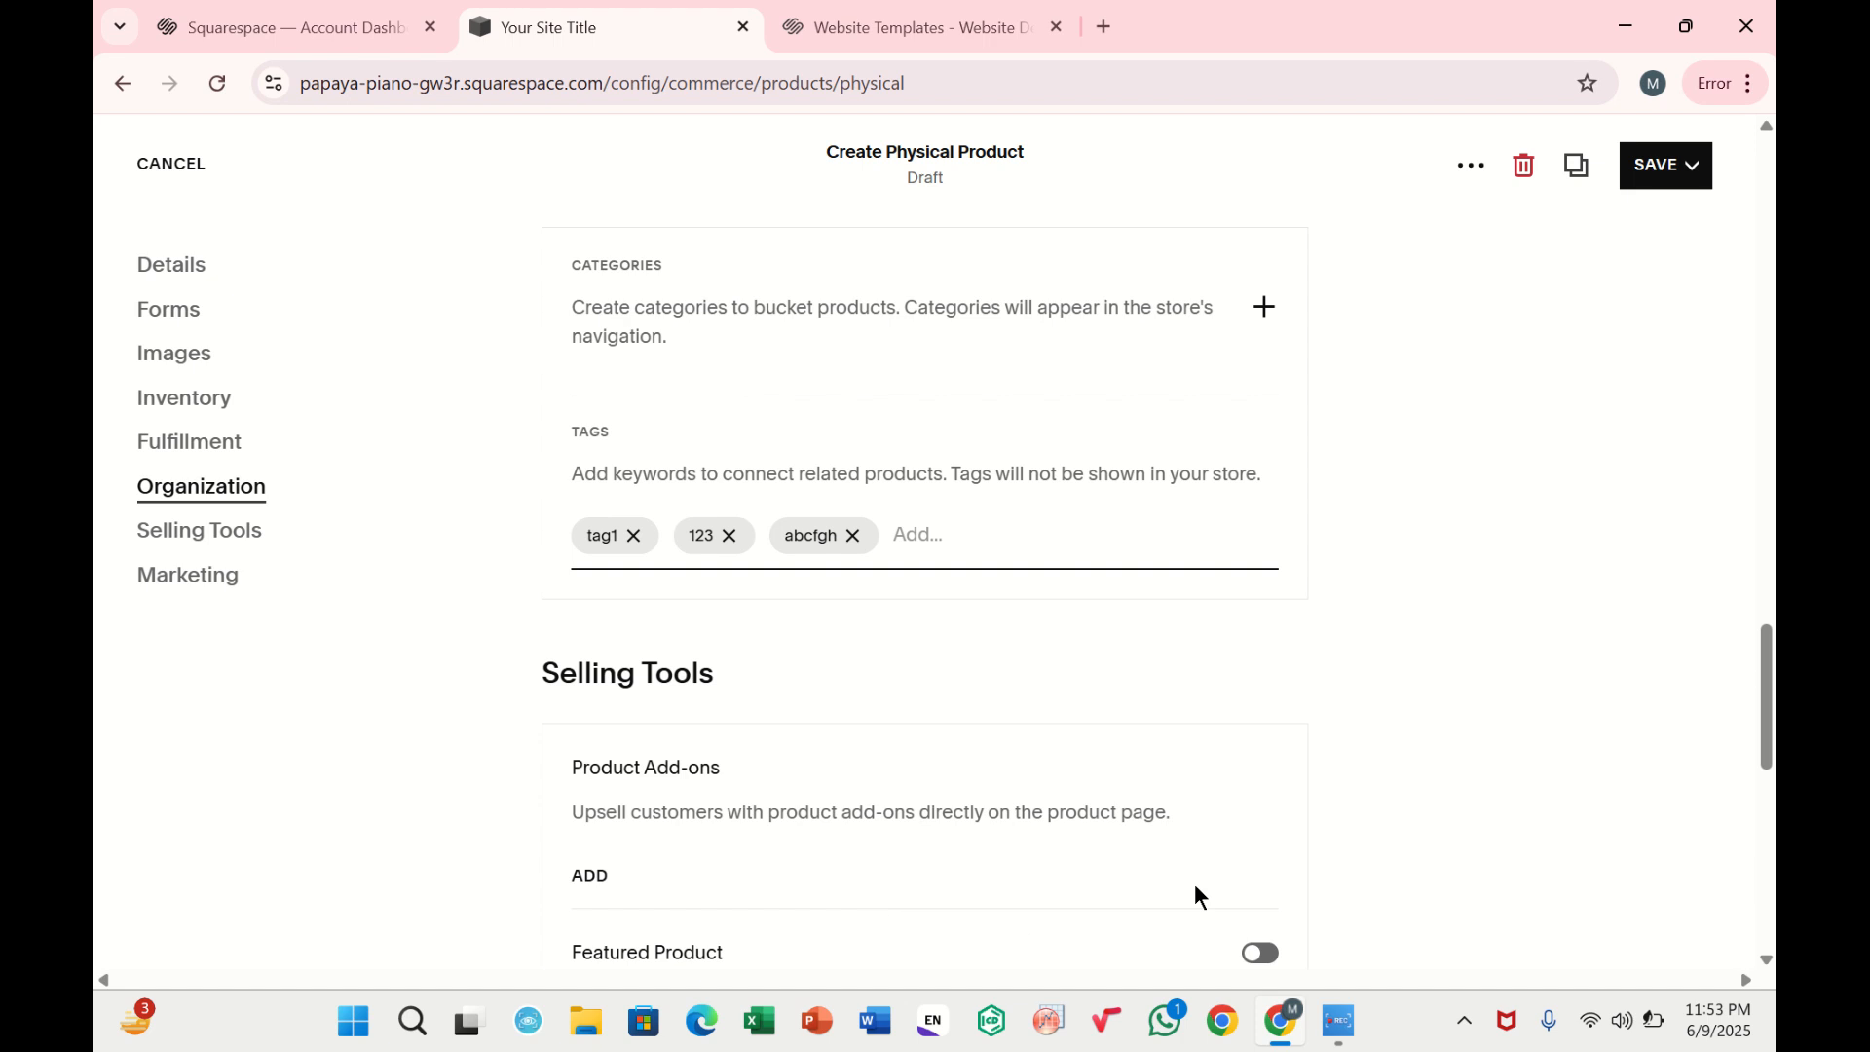
Delete the draft physical product abc and confirm its removal
key(BackSpace)
scroll(911, 789, down, 5)
scroll(912, 789, up, 10)
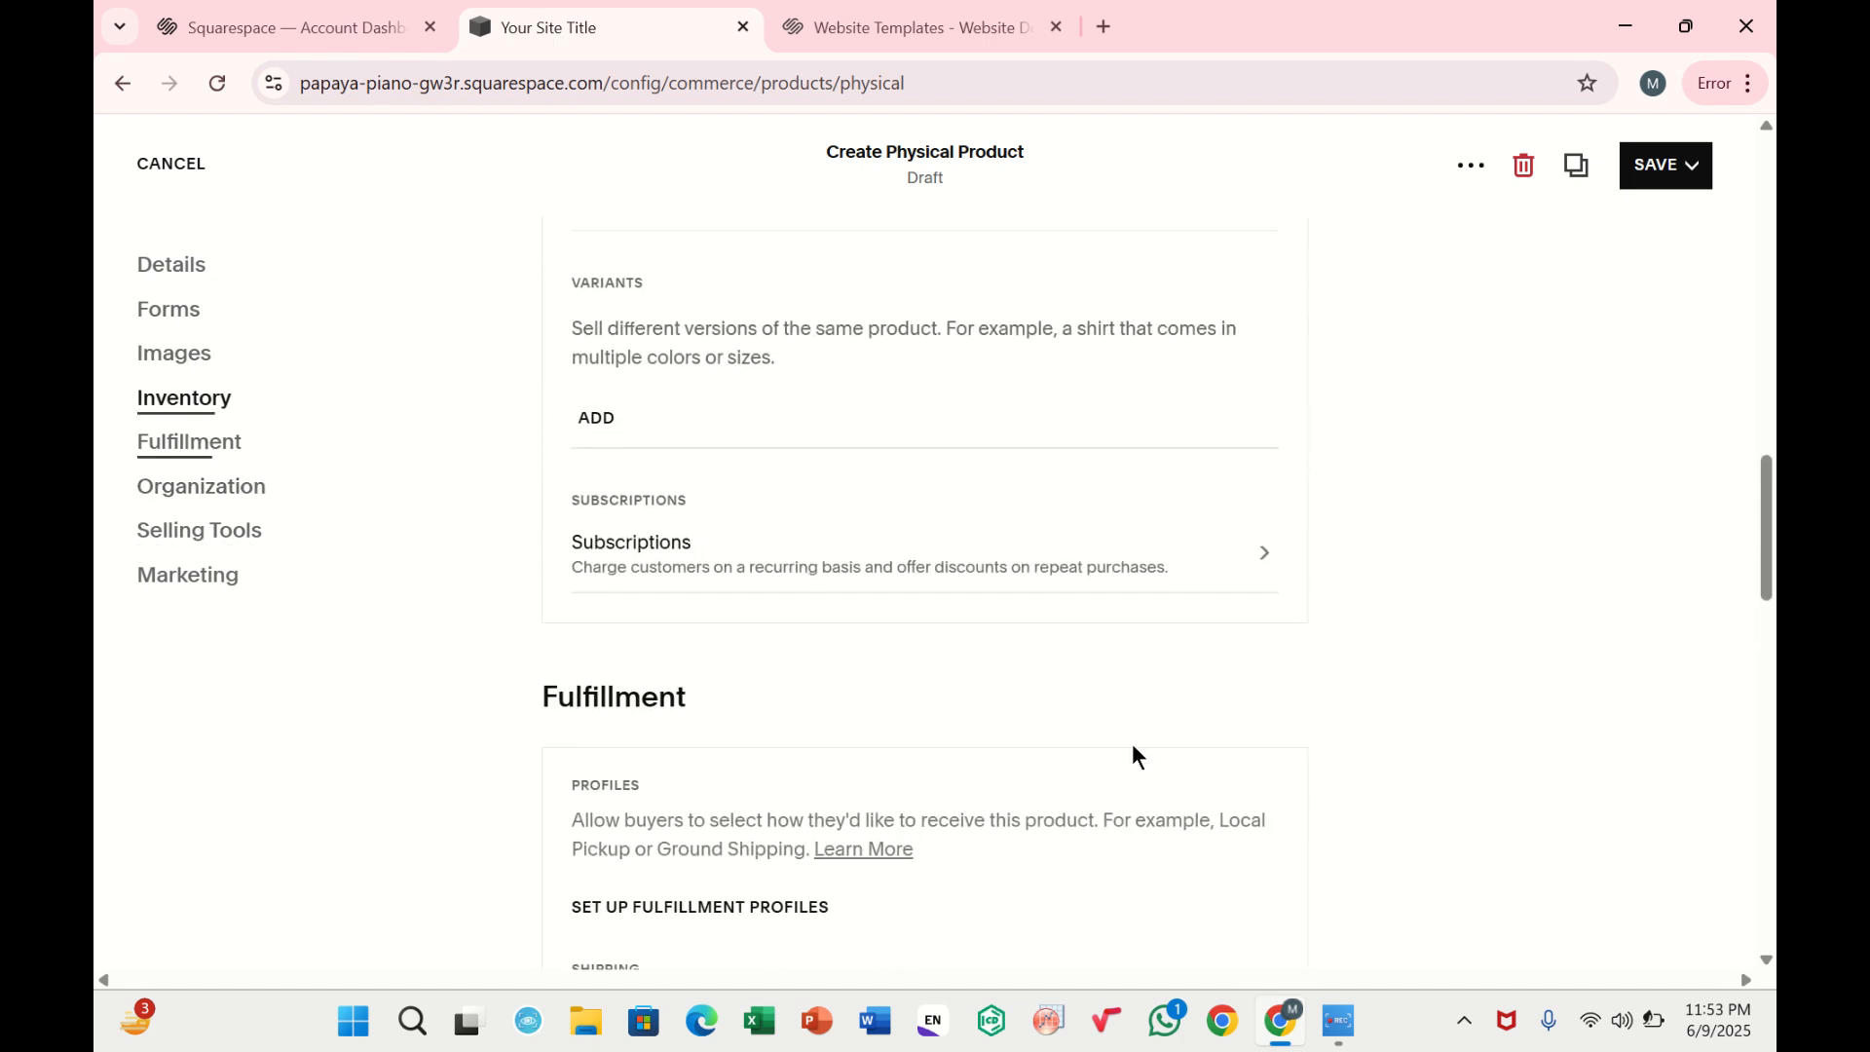
click(1523, 167)
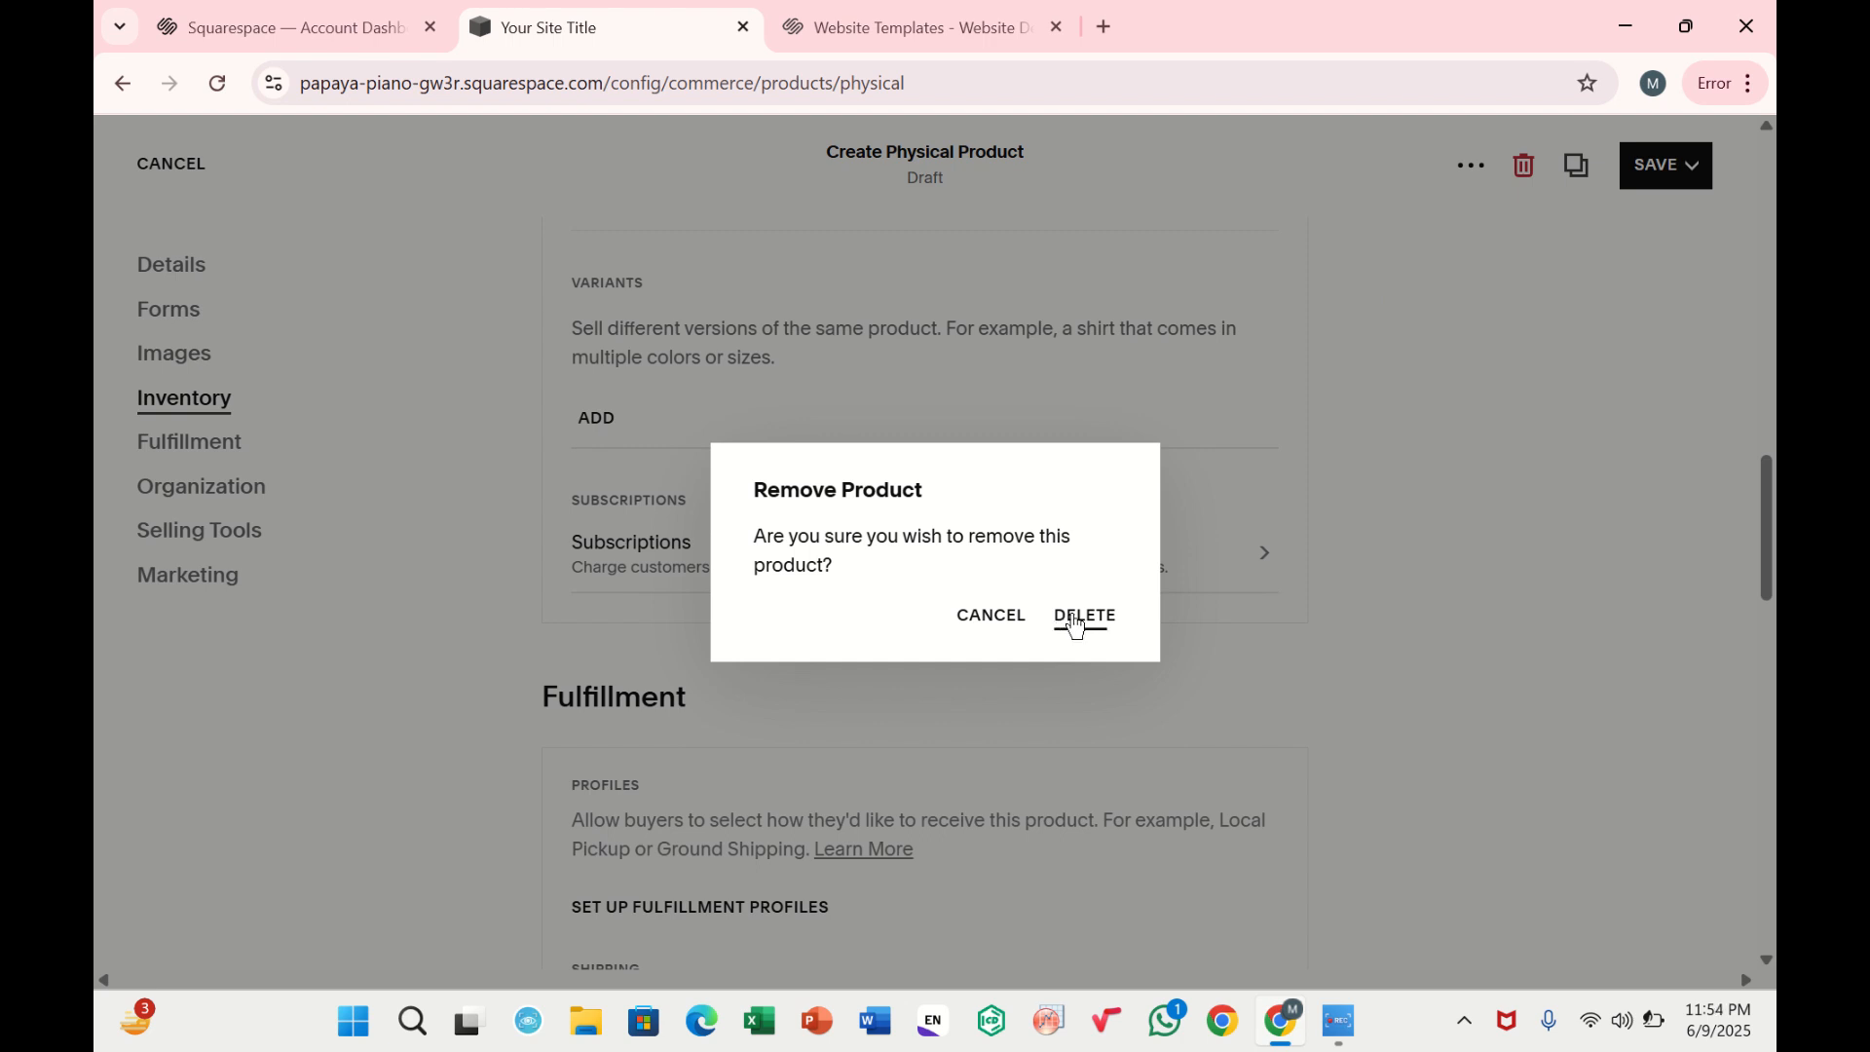
click(1074, 619)
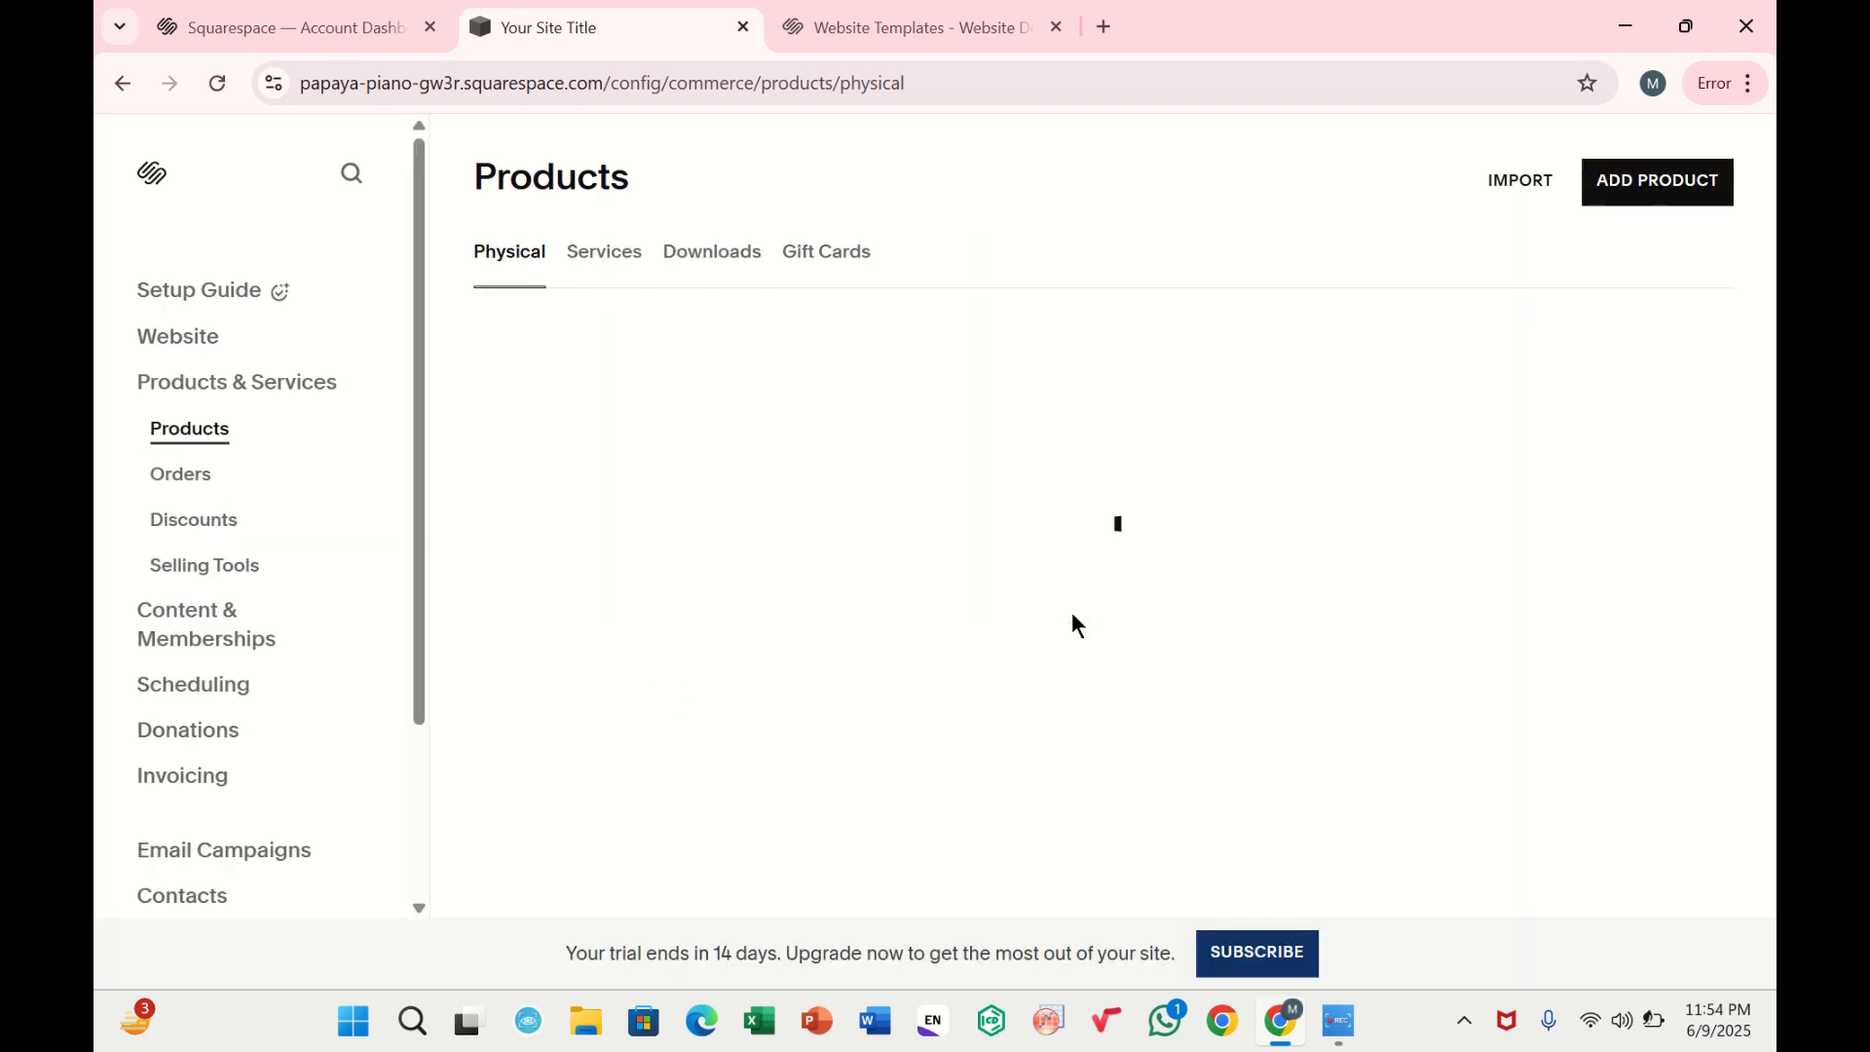